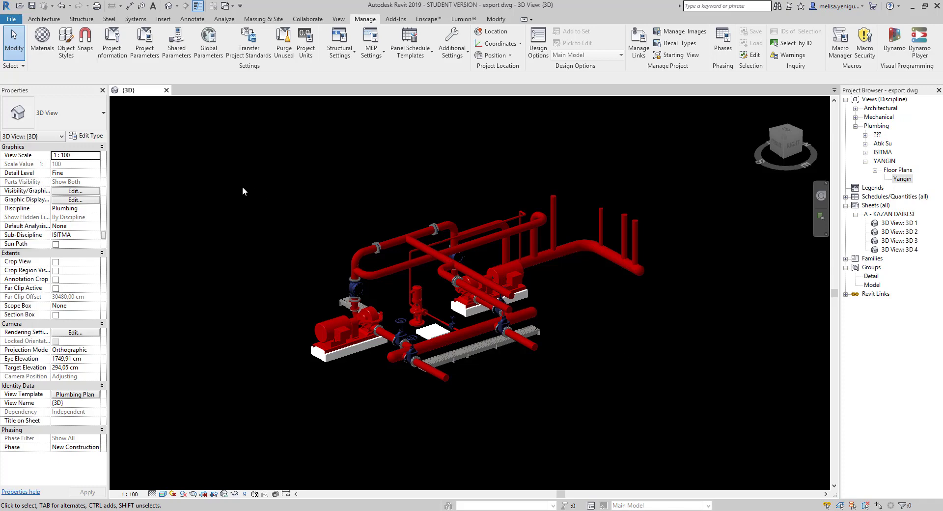
Open DWG export for the current {3D} view and drag the export dialog aside.
click(11, 19)
mouse_move(35, 161)
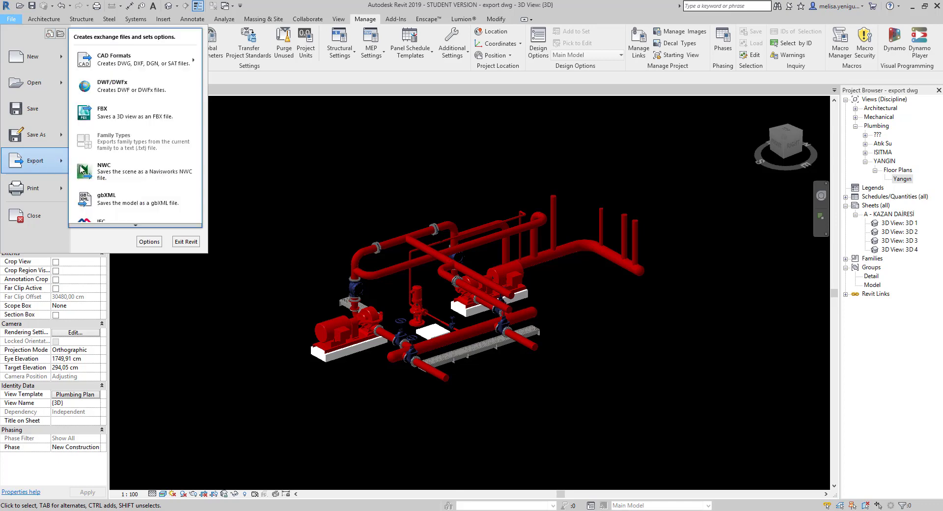
click(226, 56)
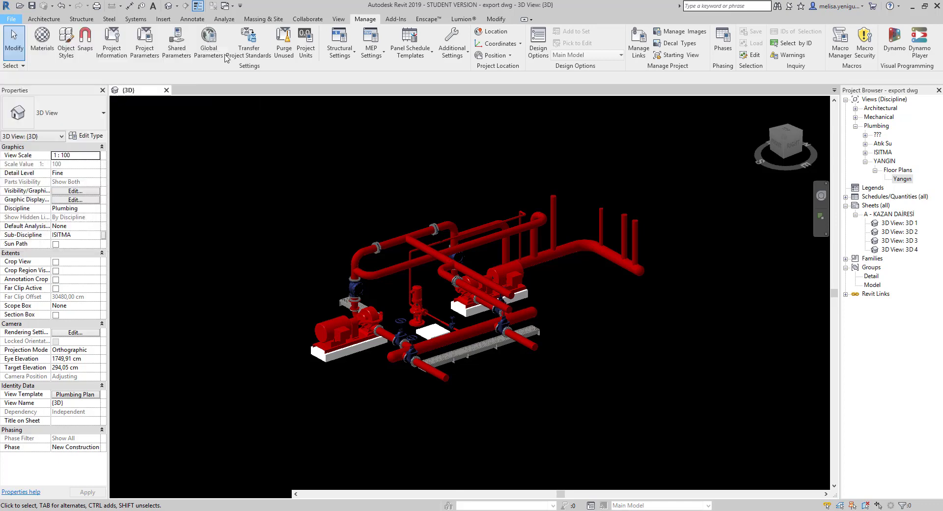
drag(441, 124, 292, 130)
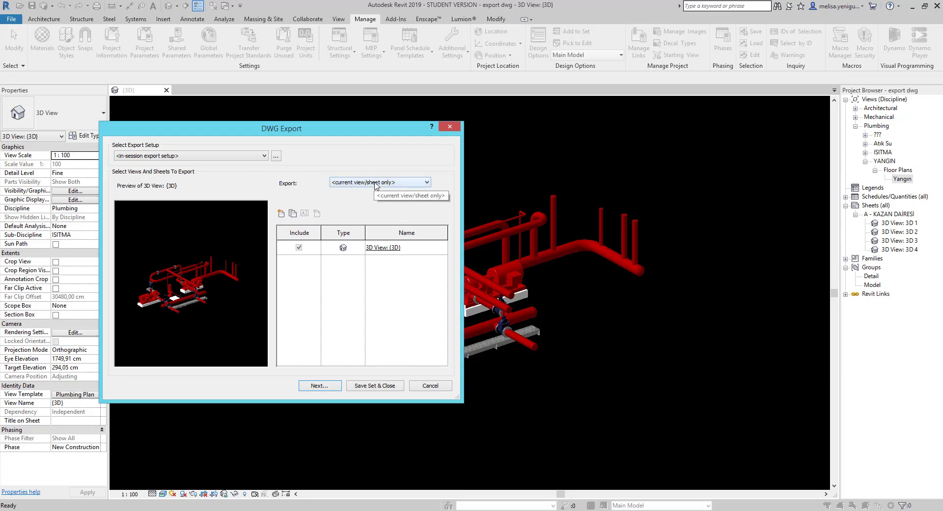
Switch Export to the in-session view/sheet set and list all views in the model.
click(376, 183)
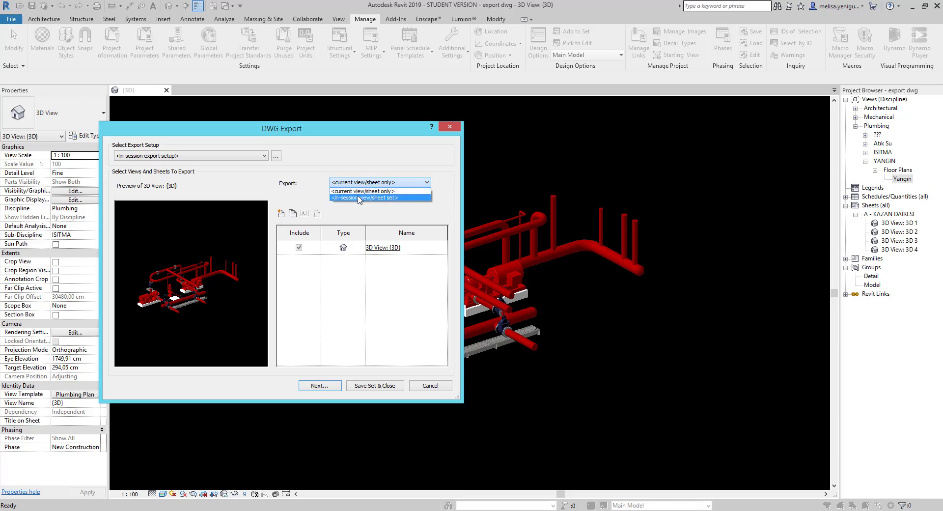
click(361, 198)
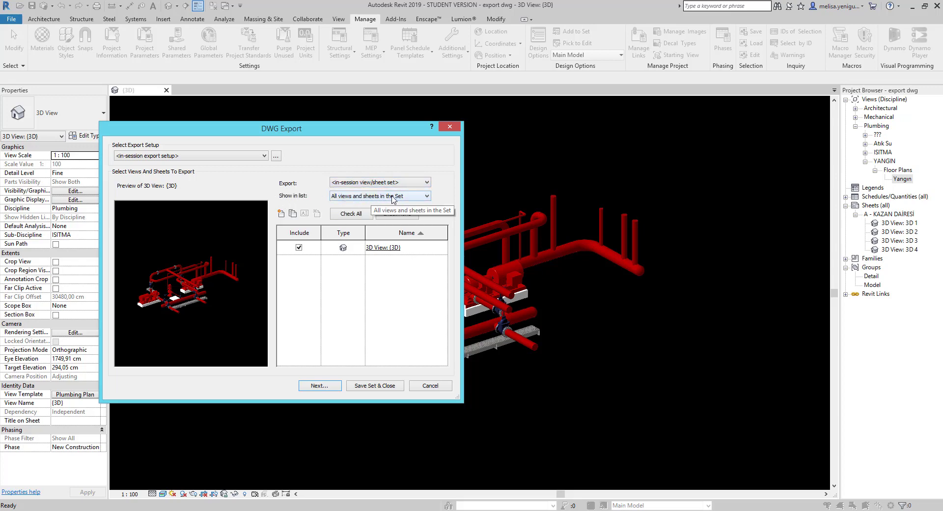
click(420, 198)
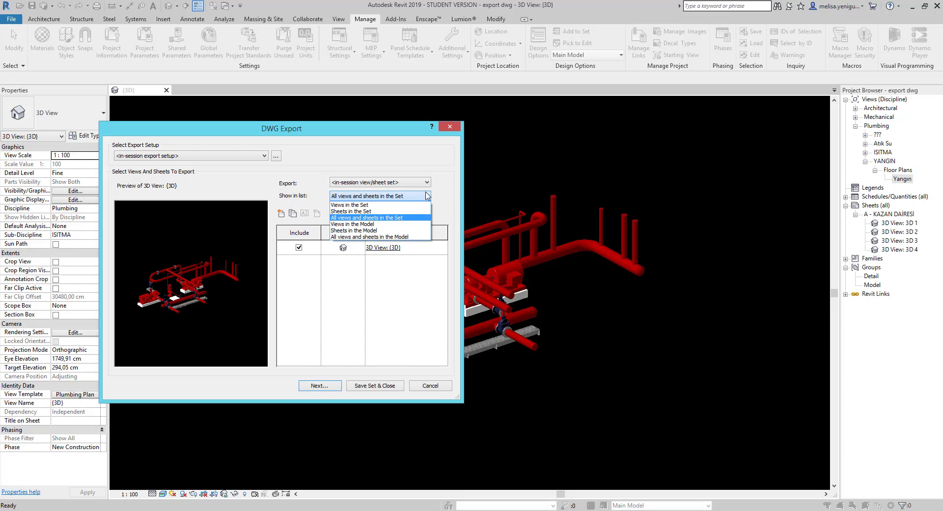
click(391, 205)
click(414, 197)
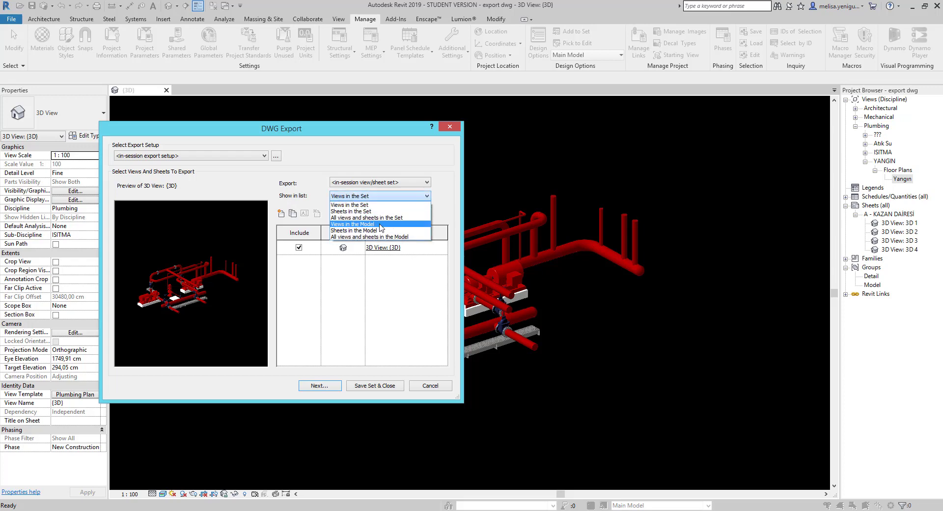
click(385, 218)
click(399, 199)
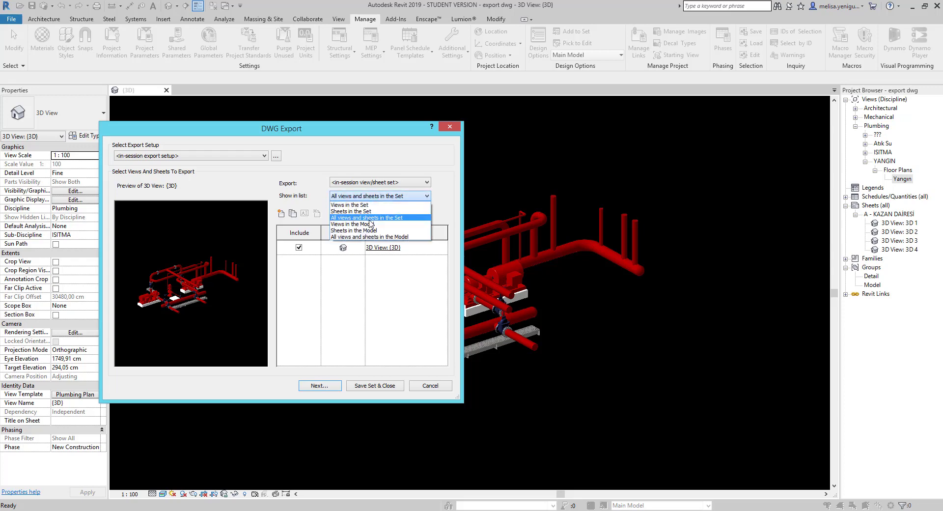
click(372, 218)
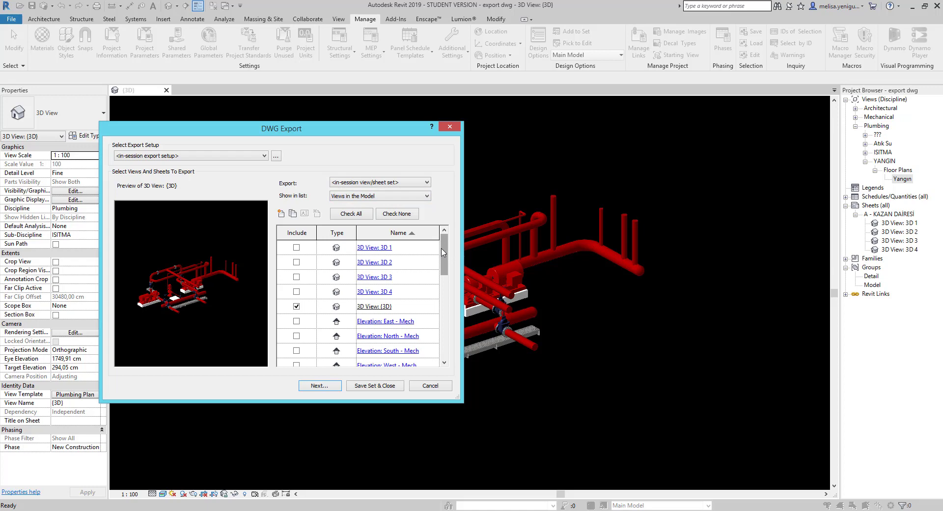
drag(444, 252, 444, 270)
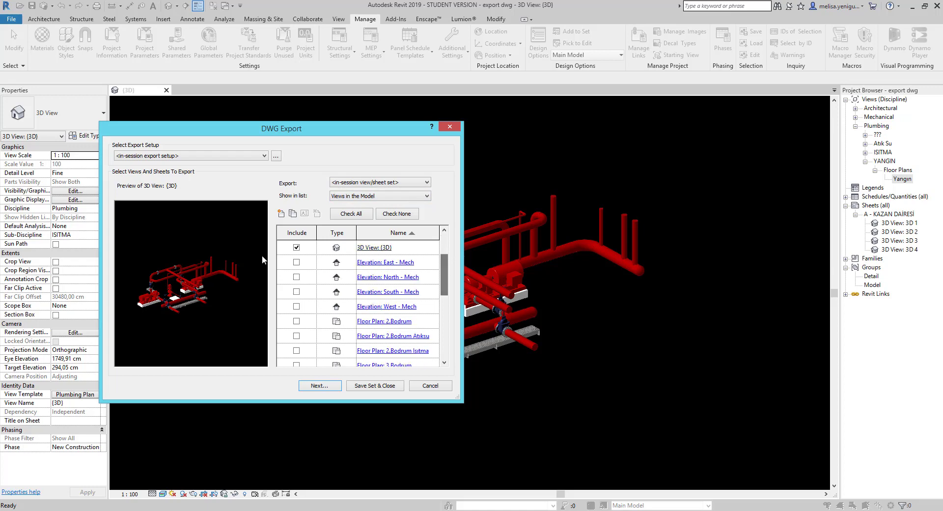
drag(446, 289, 446, 339)
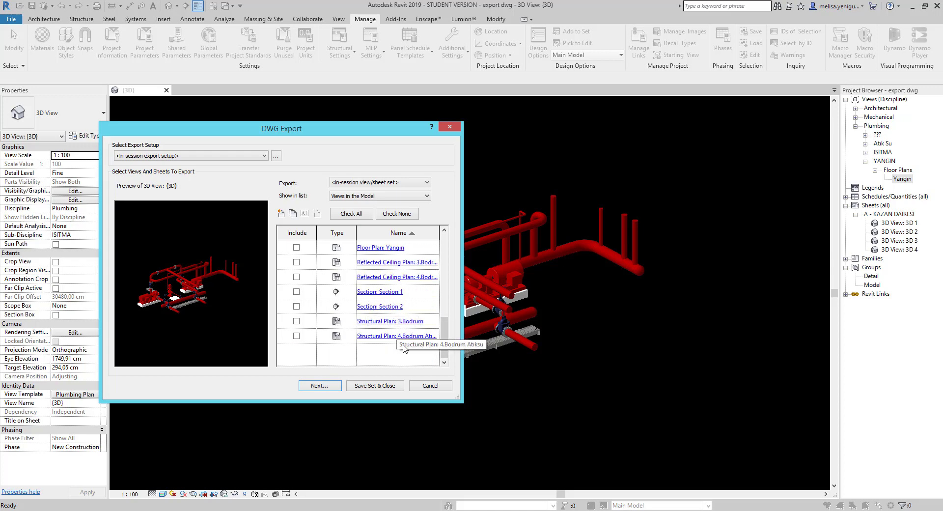
drag(447, 355, 449, 275)
List all views and sheets, and check the KAZAN DAİRESİ sheet, Section 1 and Section 2.
click(380, 195)
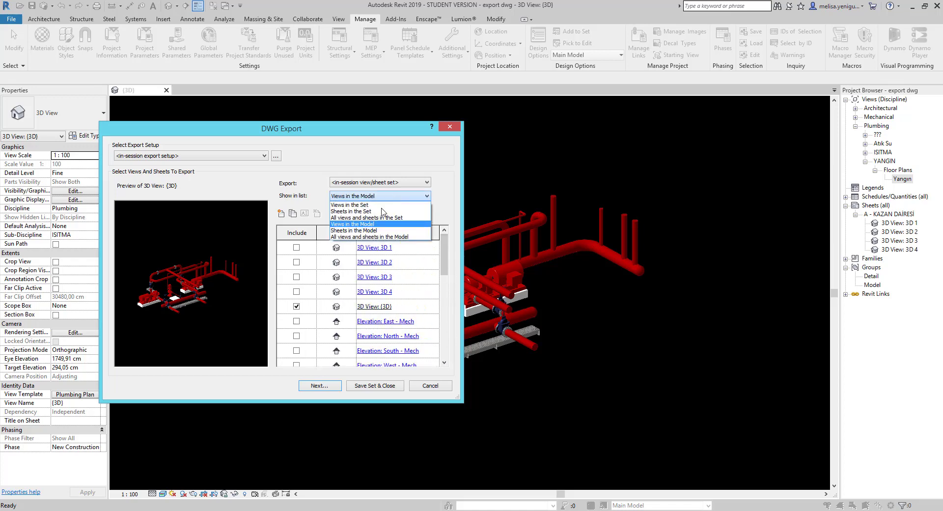
click(352, 231)
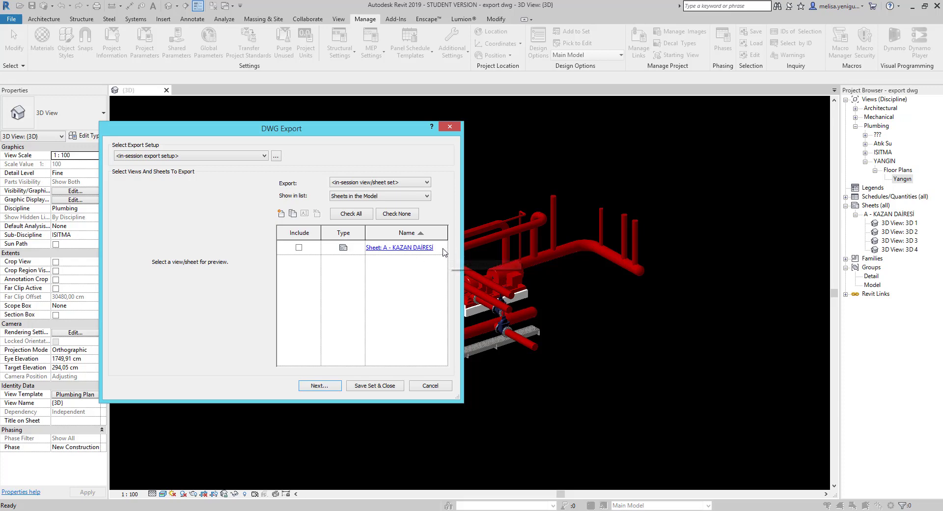
click(299, 248)
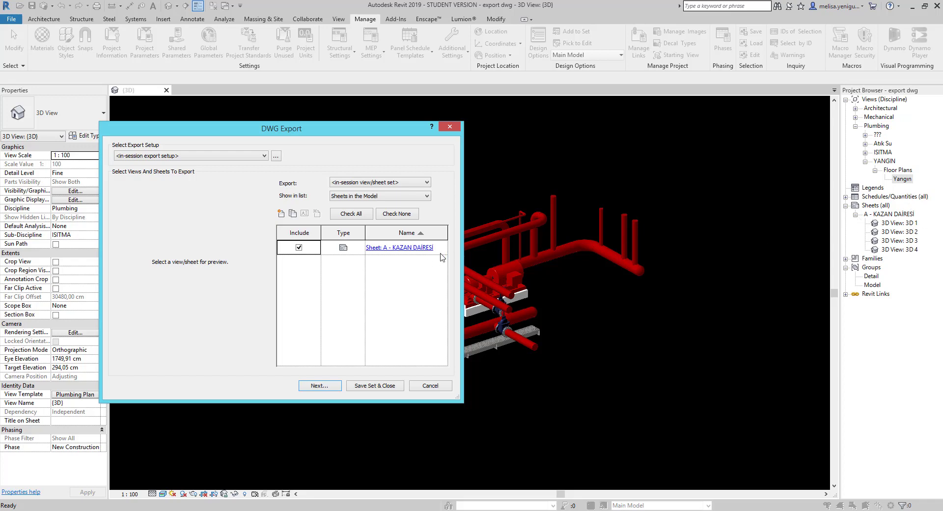
click(298, 247)
click(392, 196)
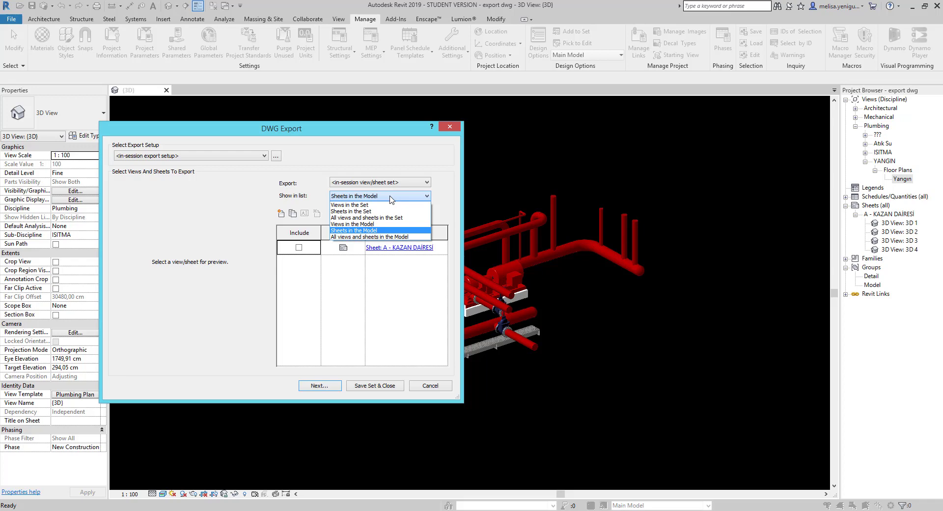
click(368, 241)
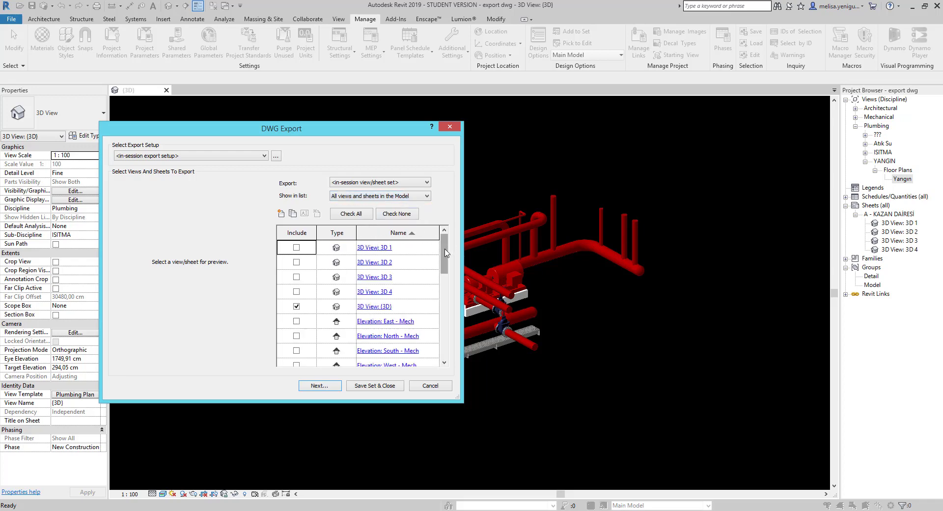
drag(448, 255, 448, 338)
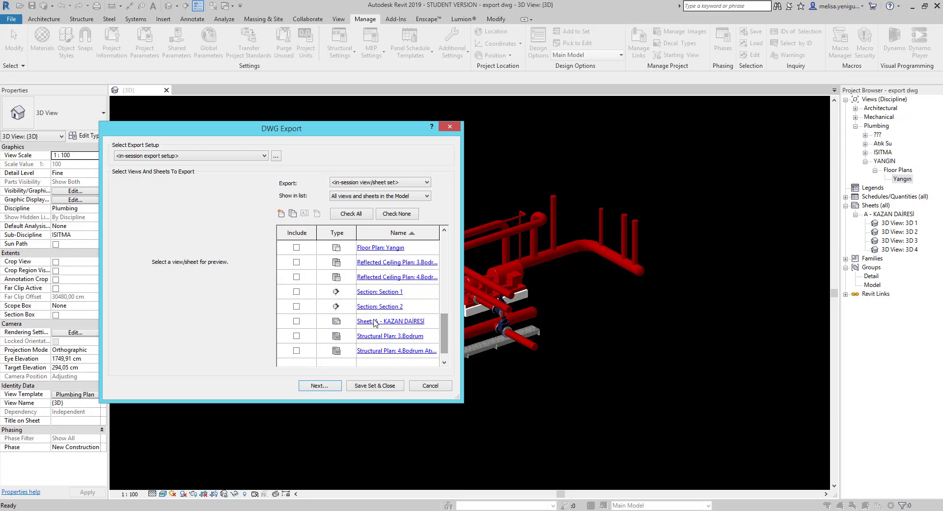
click(297, 321)
click(297, 306)
click(296, 291)
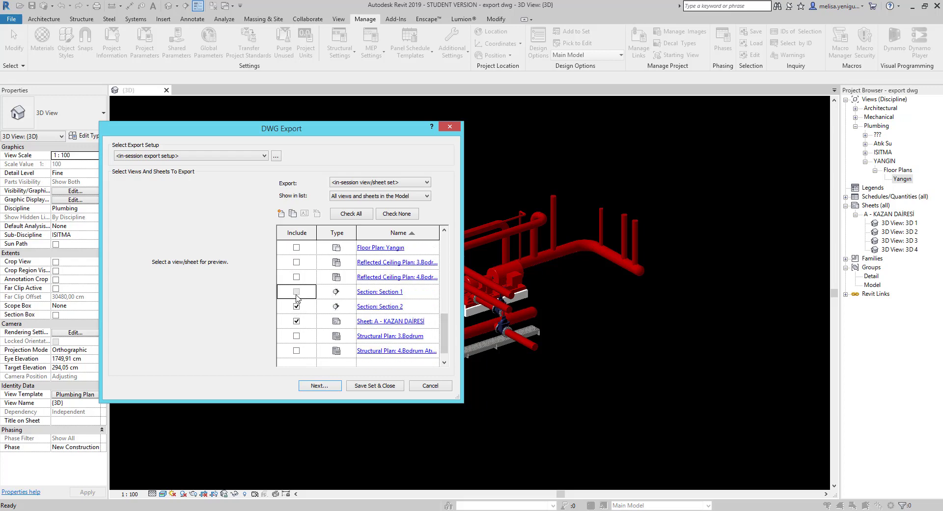
drag(444, 355, 446, 266)
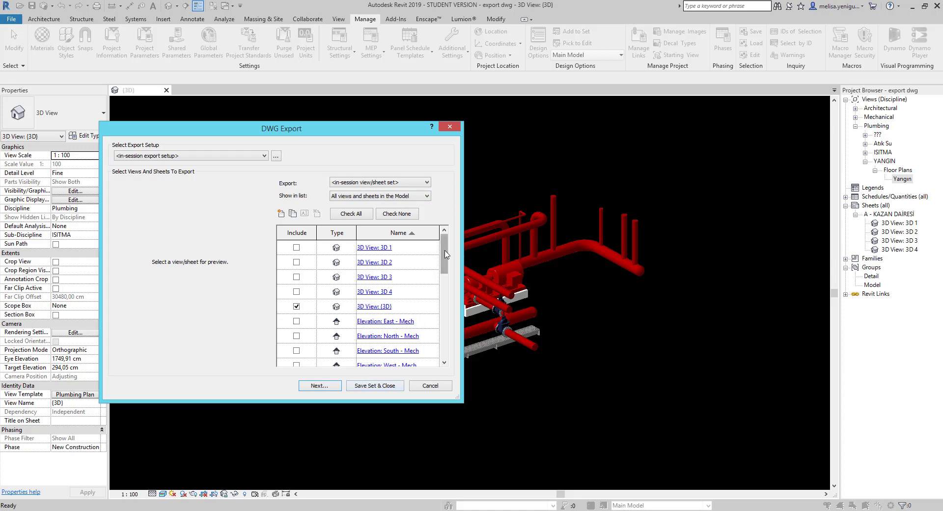
mouse_move(446, 261)
mouse_down()
mouse_move(447, 328)
mouse_move(451, 241)
mouse_up()
Create a new view/sheet set named 'm'.
click(281, 215)
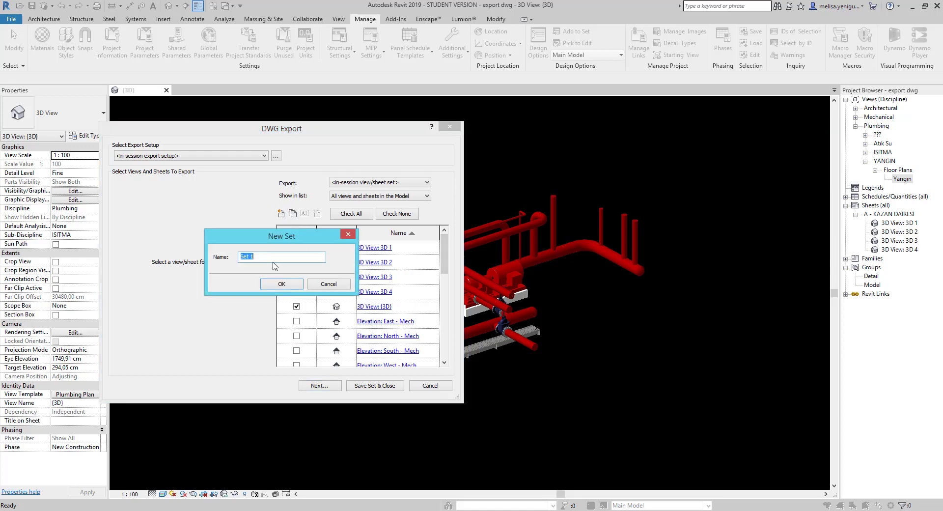
text(melisa)
click(286, 286)
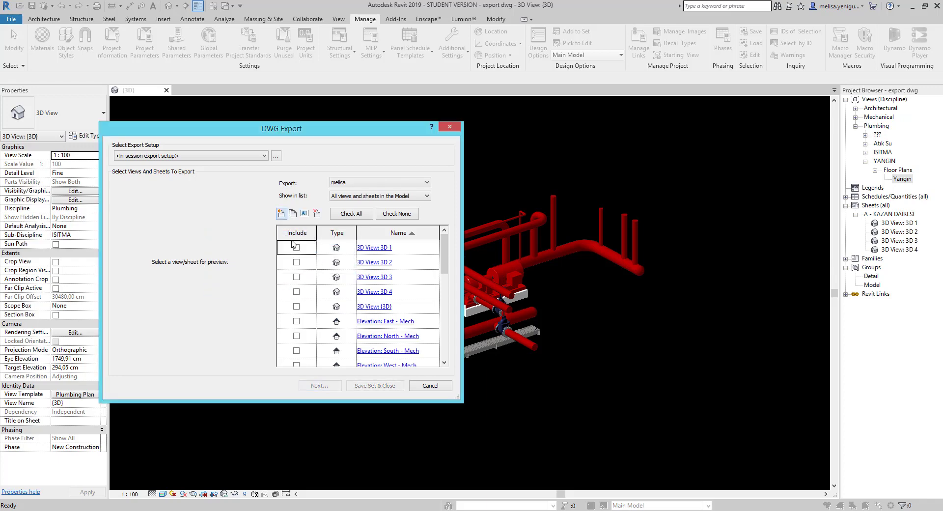
Add the {3D} view, Yangın floor plan, Sections 1 and 2, and KAZAN DAİRESİ sheet to the set.
click(297, 306)
drag(446, 261, 454, 322)
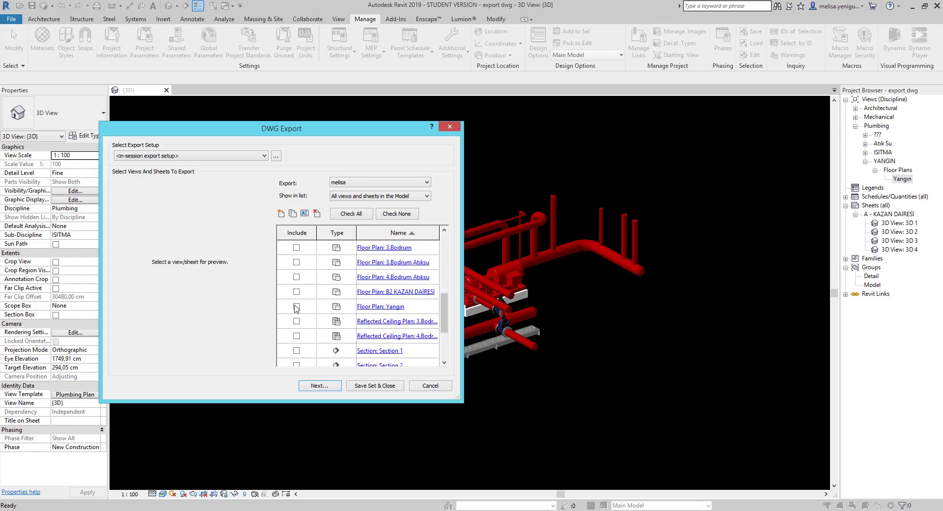
click(296, 307)
scroll(296, 305, down, 2)
click(296, 278)
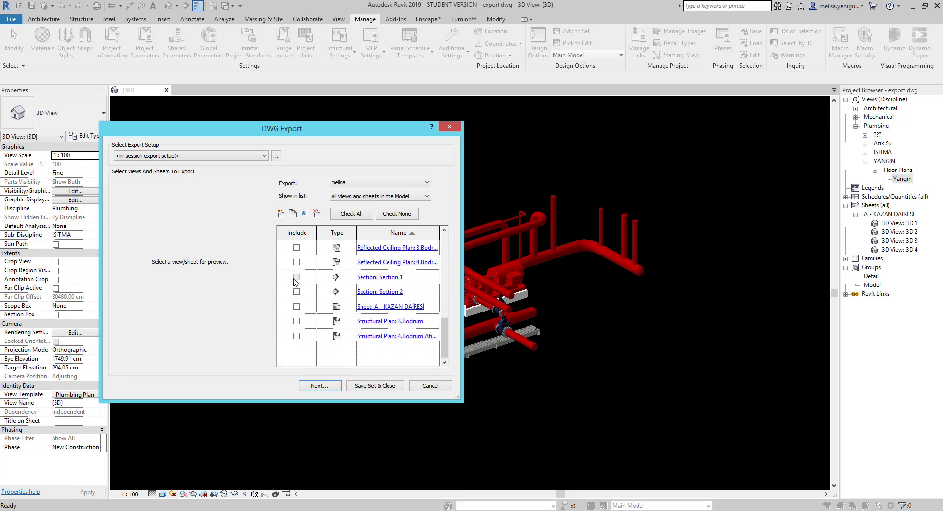
click(297, 292)
click(293, 307)
click(296, 307)
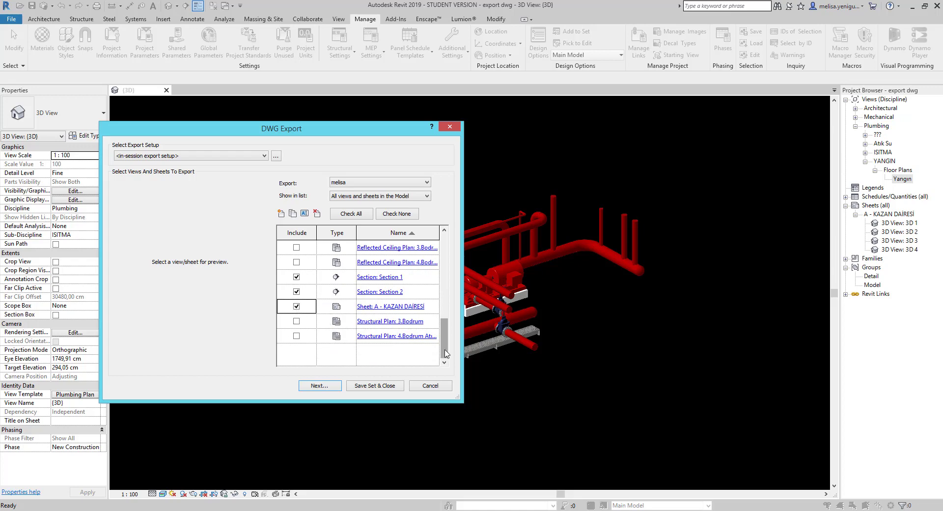
drag(446, 347, 444, 256)
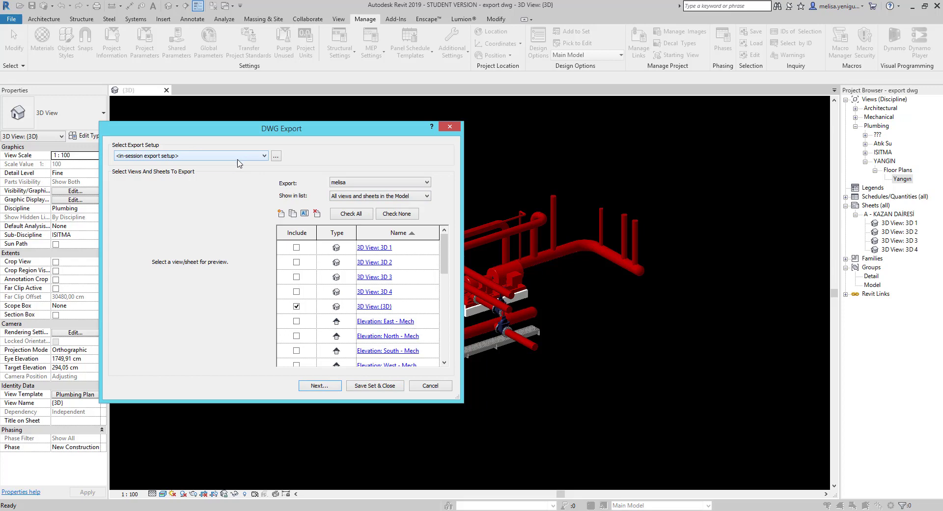
Create a new DWG/DXF export setup named 'm' in the export setup editor.
click(275, 156)
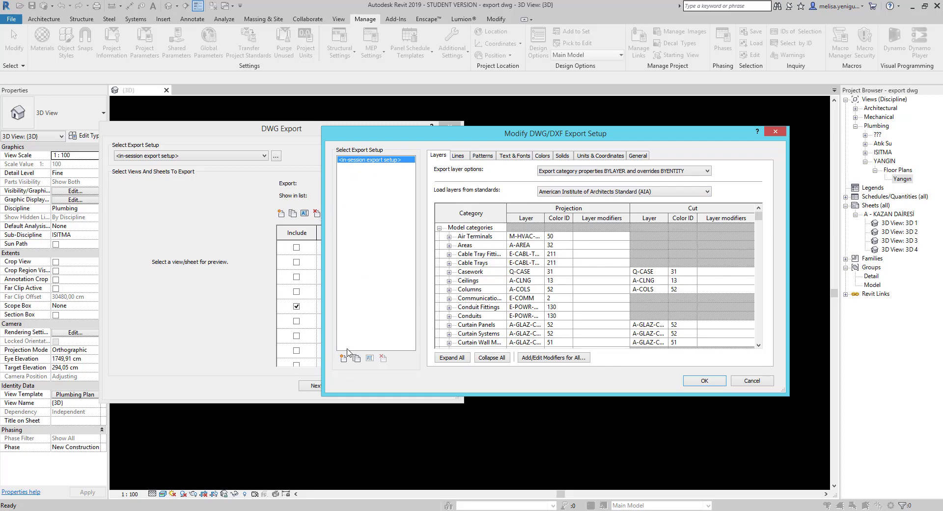
click(344, 358)
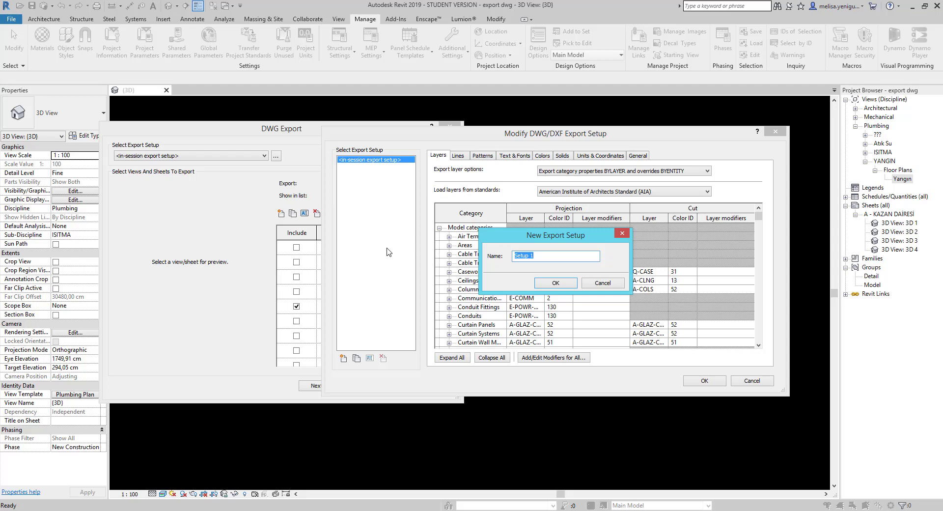
text(melisa)
click(567, 284)
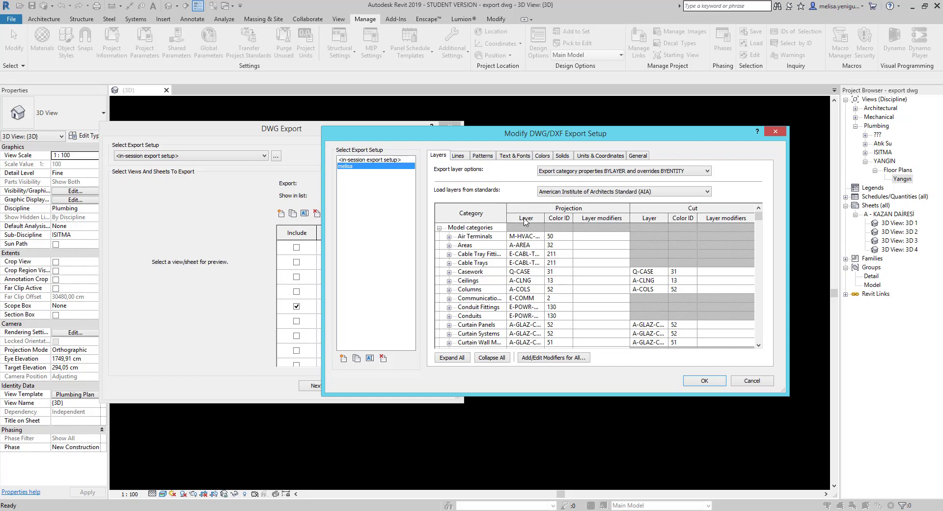
Review the Air Terminals sublayers: Clearance Zone, Maintenance and Flow Direction layer names and colours.
click(533, 237)
click(449, 236)
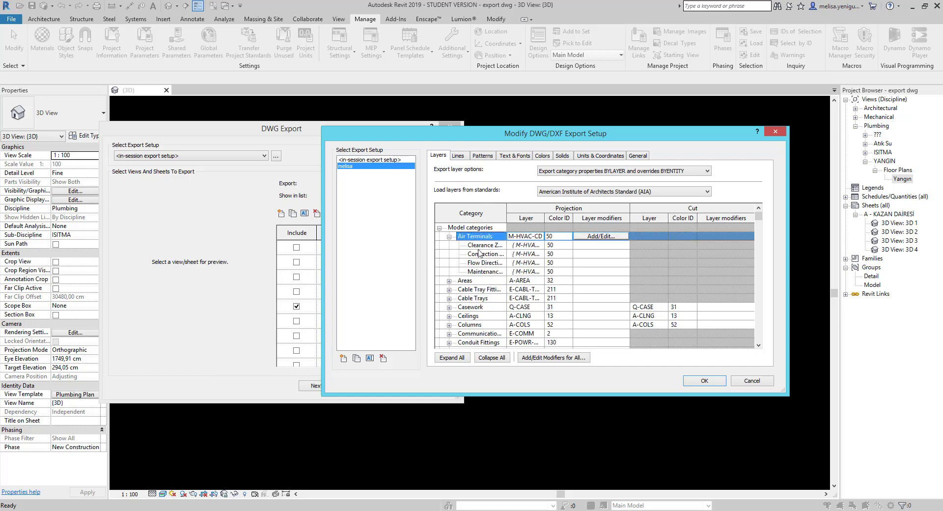
click(526, 245)
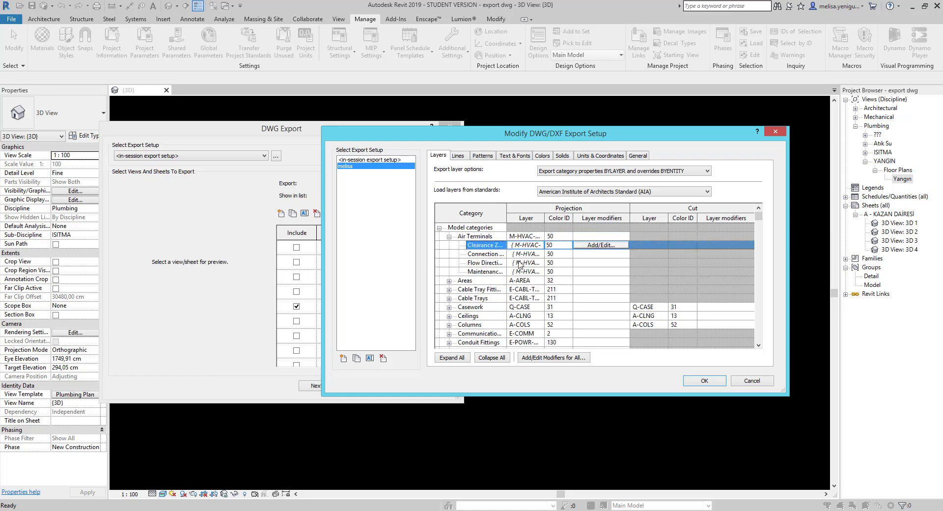
click(535, 272)
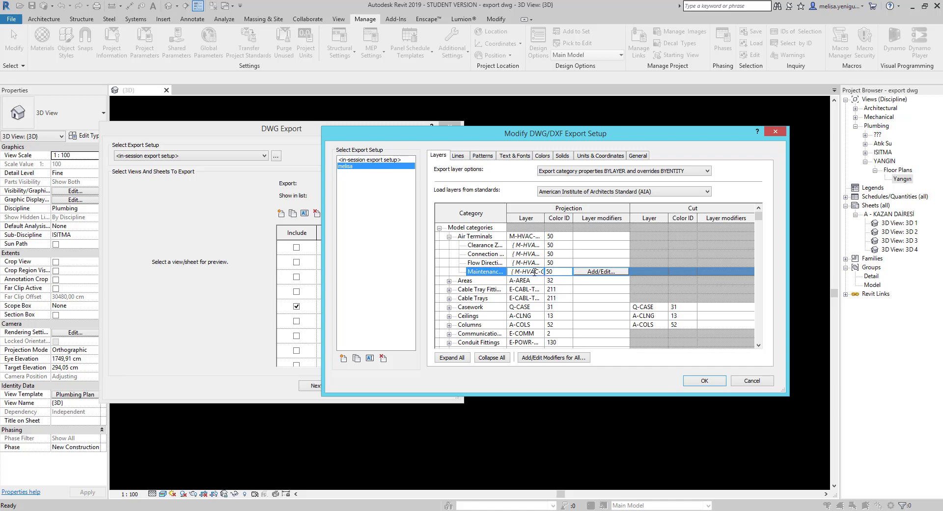
drag(534, 271, 510, 272)
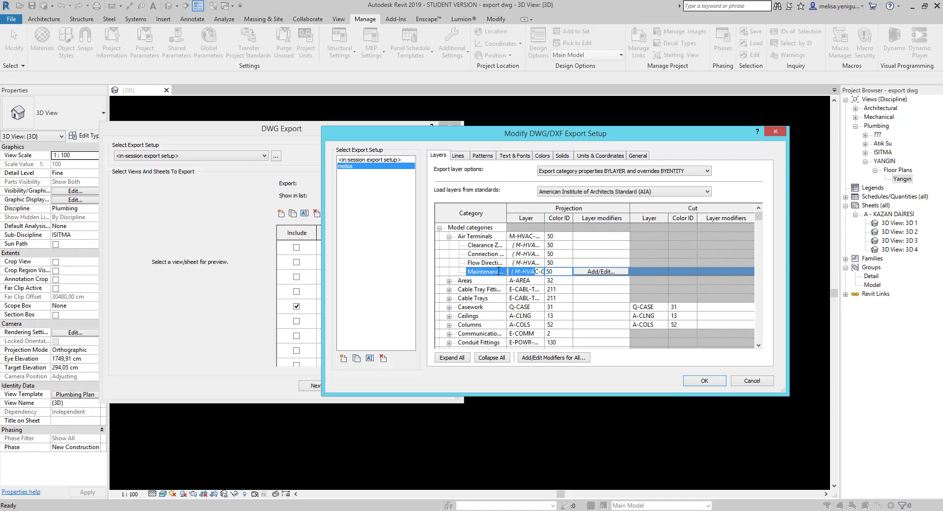
click(563, 238)
click(548, 245)
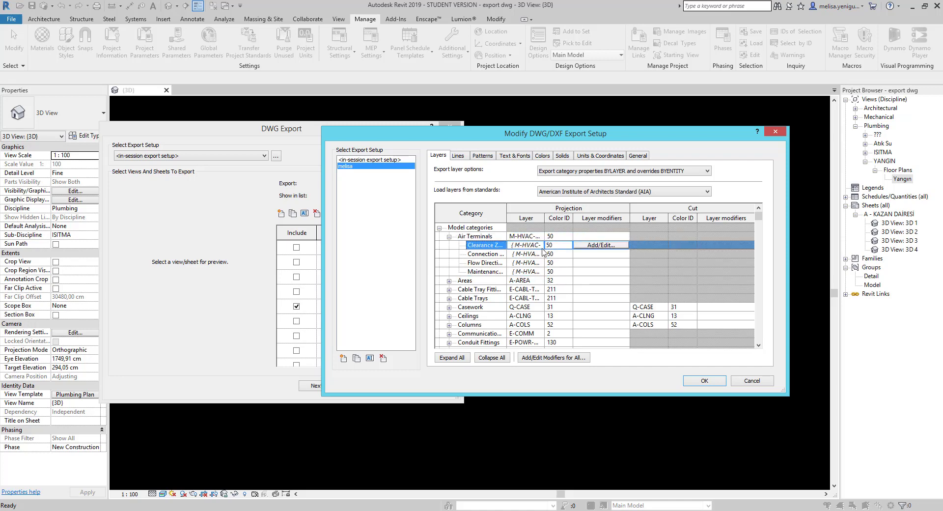
click(525, 263)
scroll(535, 287, down, 1)
scroll(534, 293, down, 2)
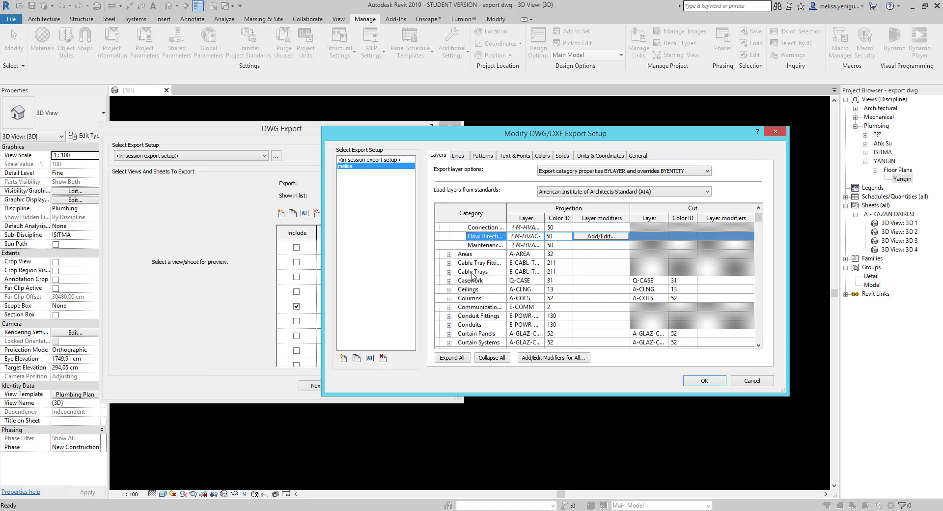
scroll(474, 277, up, 3)
click(448, 236)
Review the Pipe Fittings and Pipes sublayer names, such as Center Line and Drop, then show the Lines tab.
scroll(475, 308, down, 3)
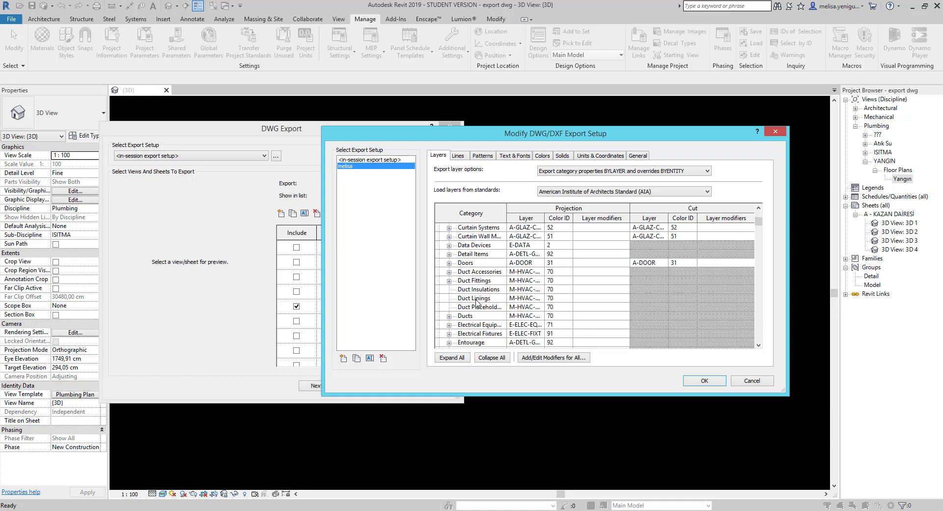
scroll(475, 308, down, 3)
scroll(476, 308, down, 2)
scroll(474, 294, down, 1)
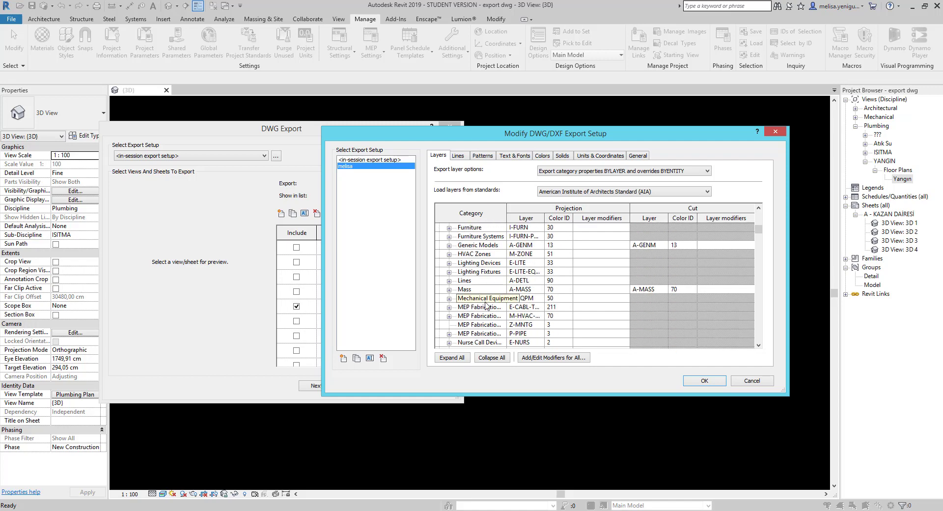
scroll(479, 299, down, 2)
scroll(486, 305, down, 2)
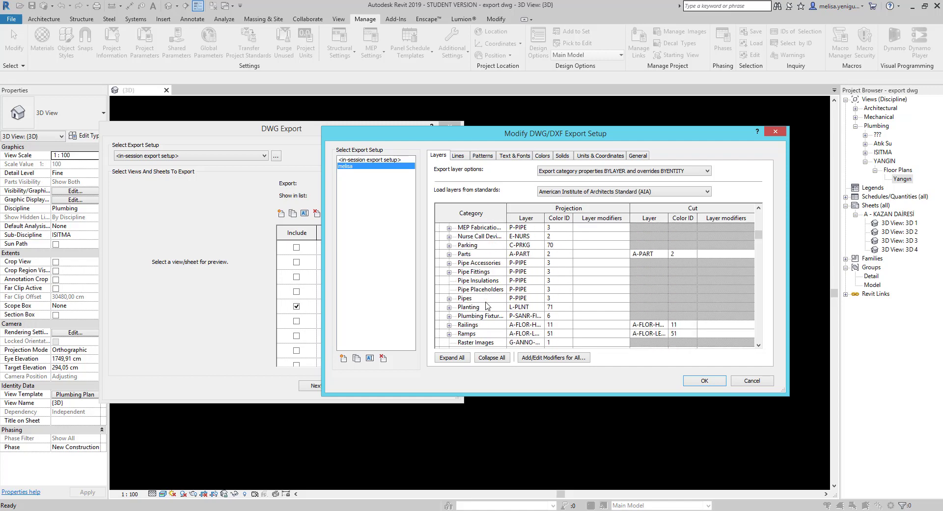
click(449, 271)
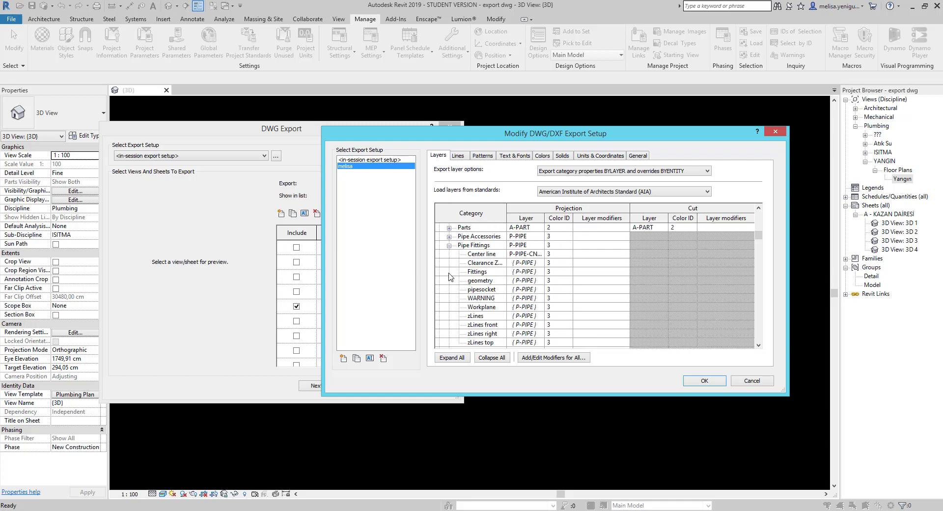
click(449, 245)
click(449, 281)
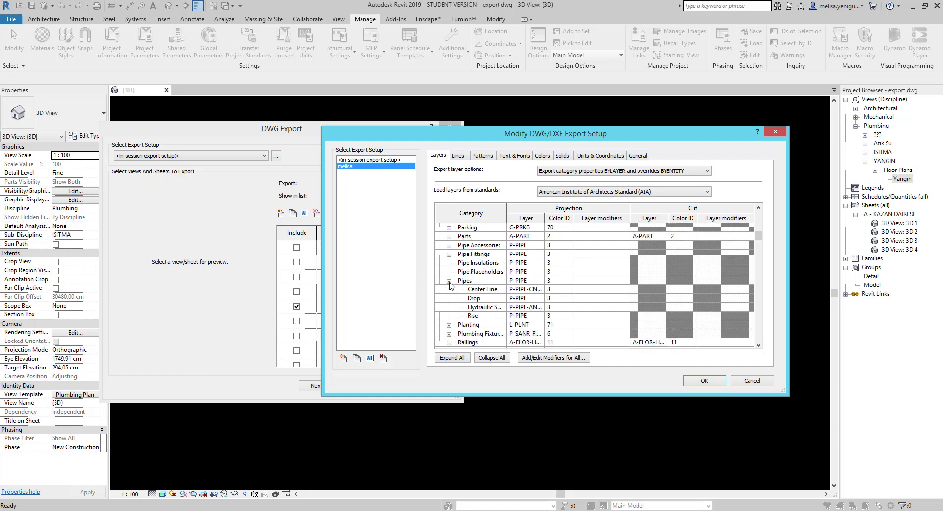
scroll(519, 291, down, 1)
click(530, 263)
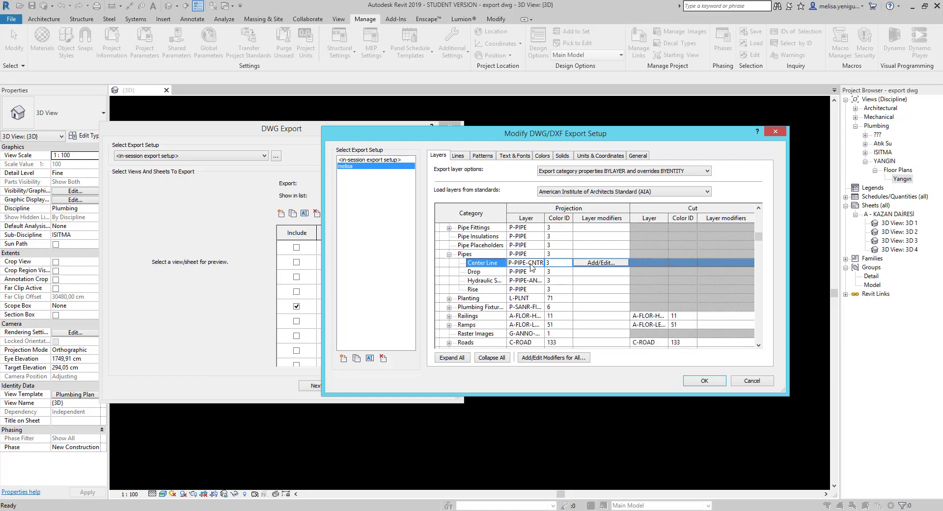
click(512, 263)
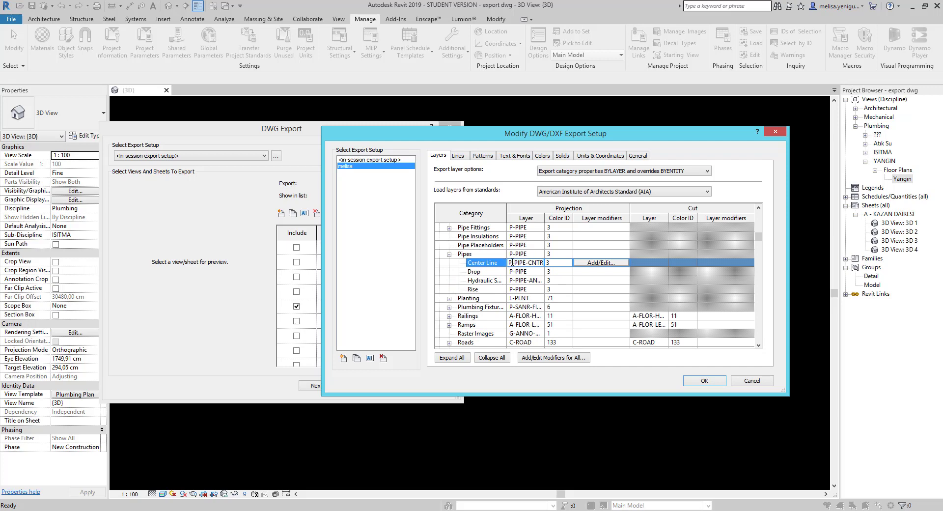
click(537, 275)
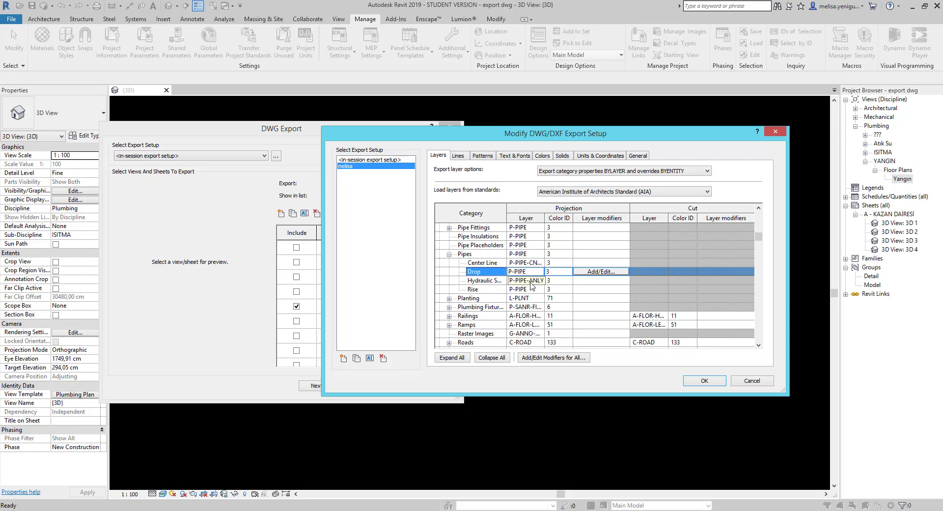
key(Down)
key(Down)
key(Up)
key(Up)
key(Up)
scroll(506, 304, up, 1)
click(449, 272)
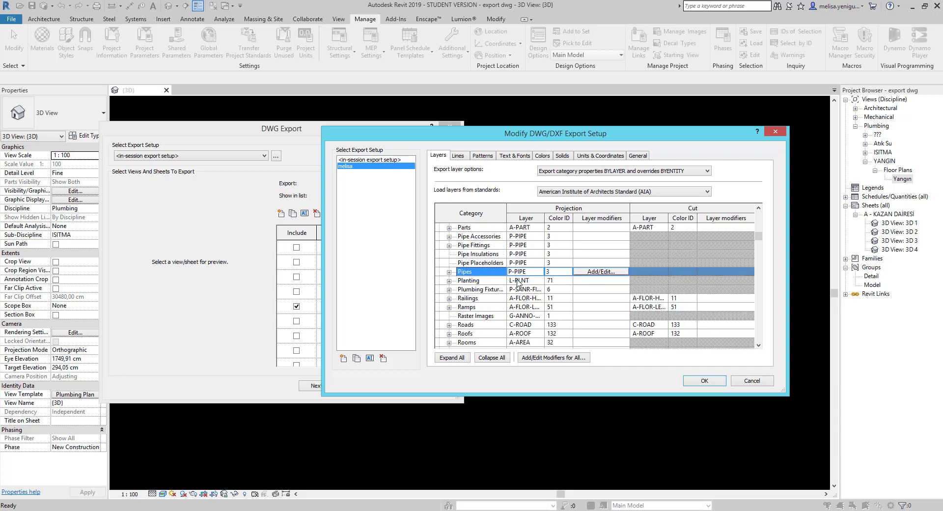
click(459, 156)
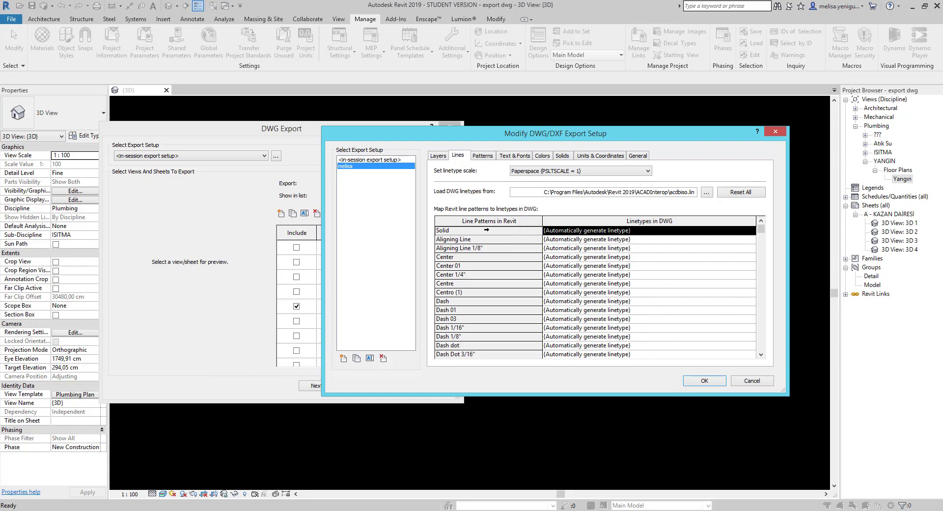
click(582, 231)
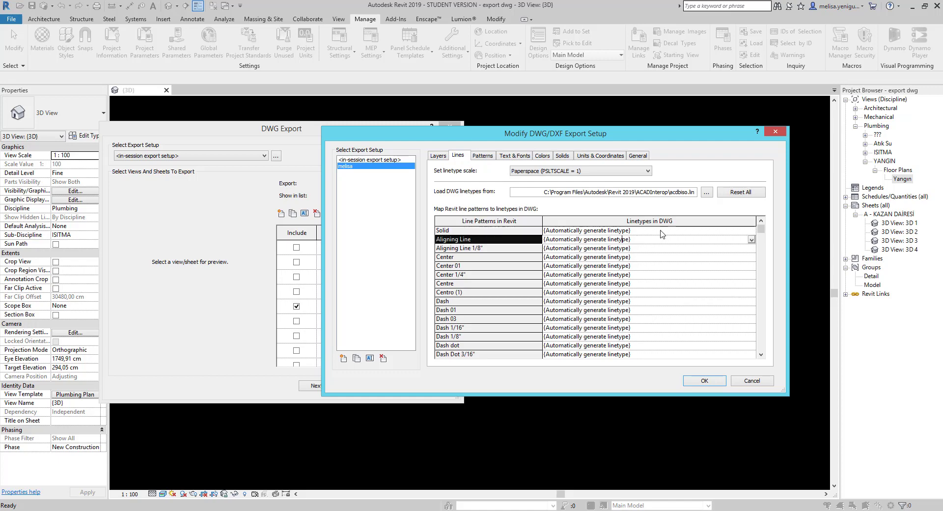
click(580, 231)
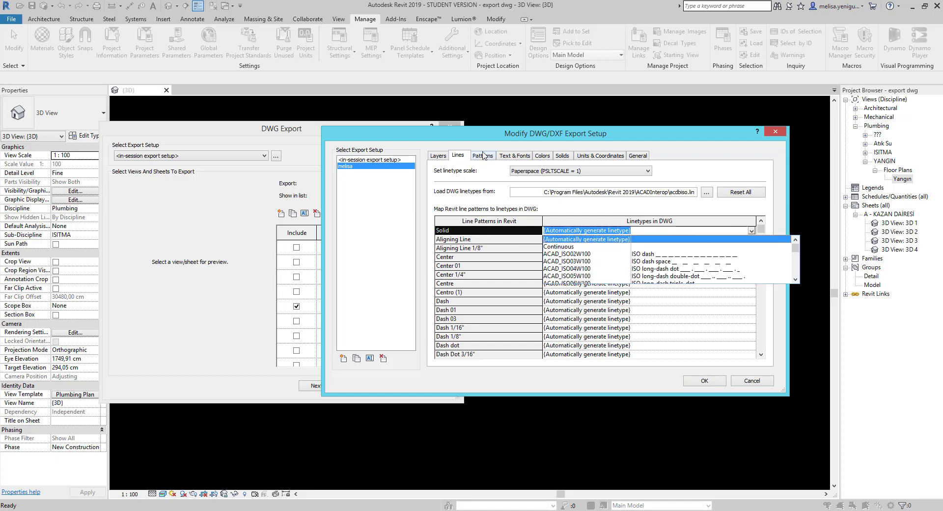
click(484, 156)
On the Patterns tab, browse the <Solid fill> hatch choices, keeping the auto-generated hatch, then open Text & Fonts.
click(484, 156)
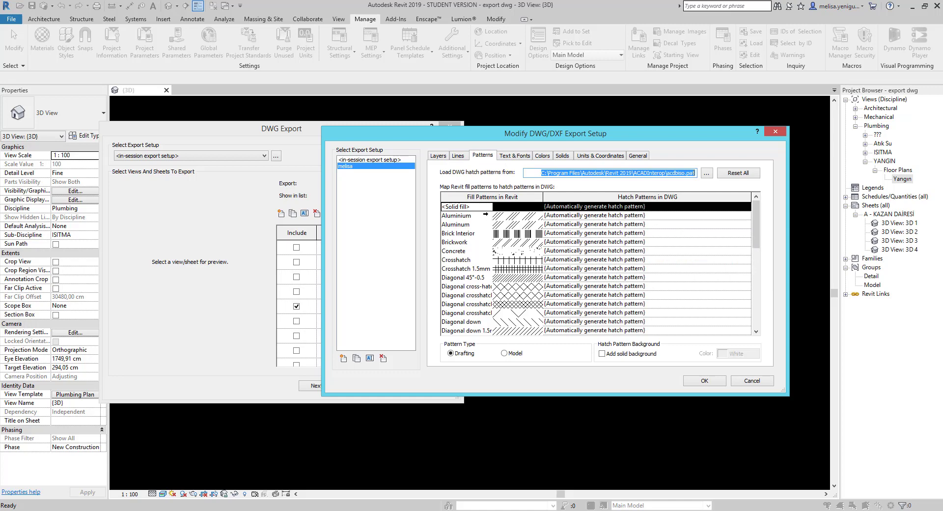
click(564, 209)
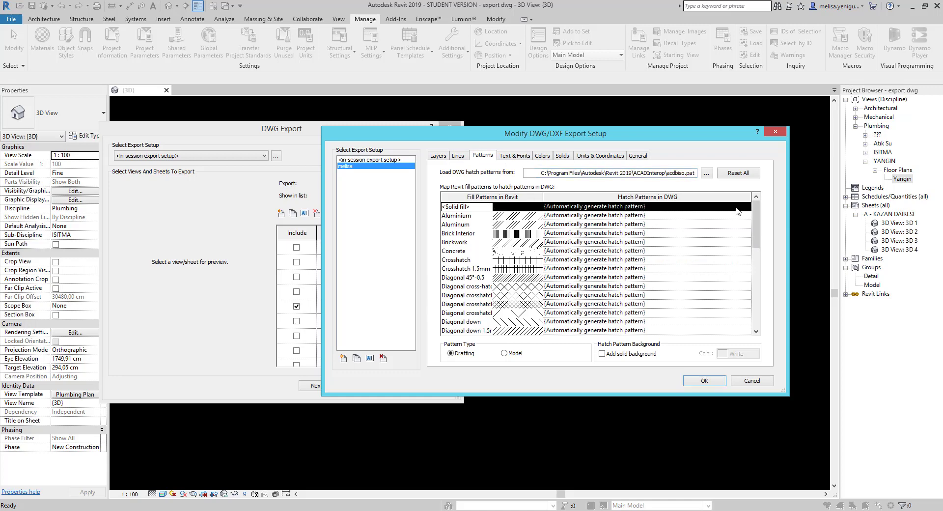
click(749, 206)
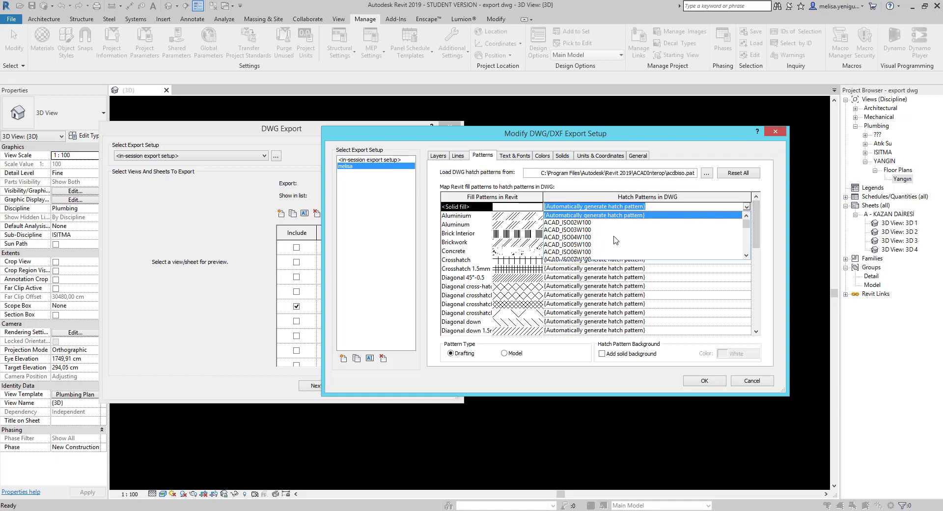
scroll(599, 238, down, 1)
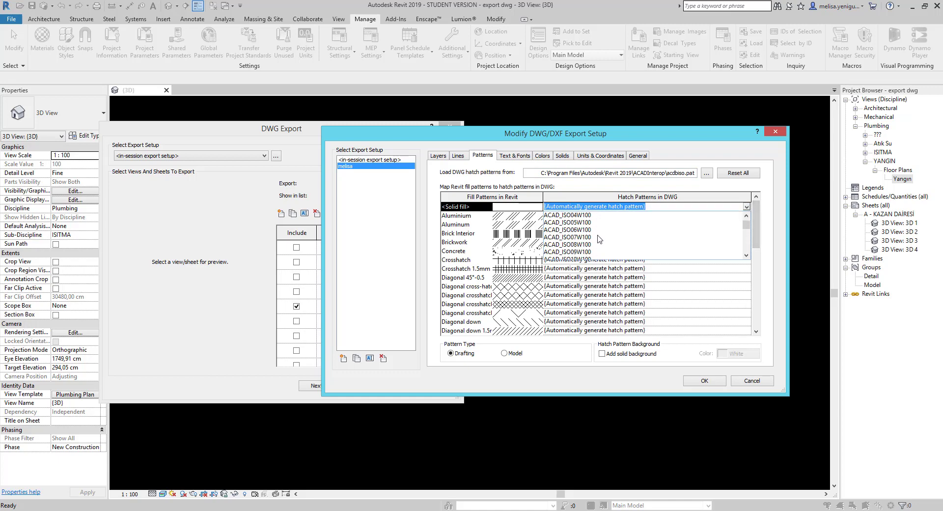
scroll(604, 240, down, 1)
click(468, 208)
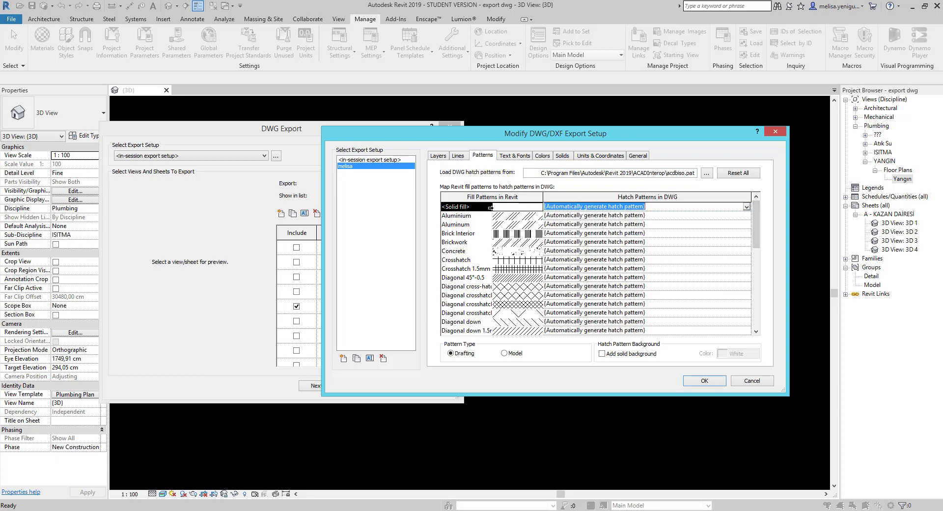
click(747, 209)
scroll(602, 239, down, 1)
scroll(603, 239, down, 2)
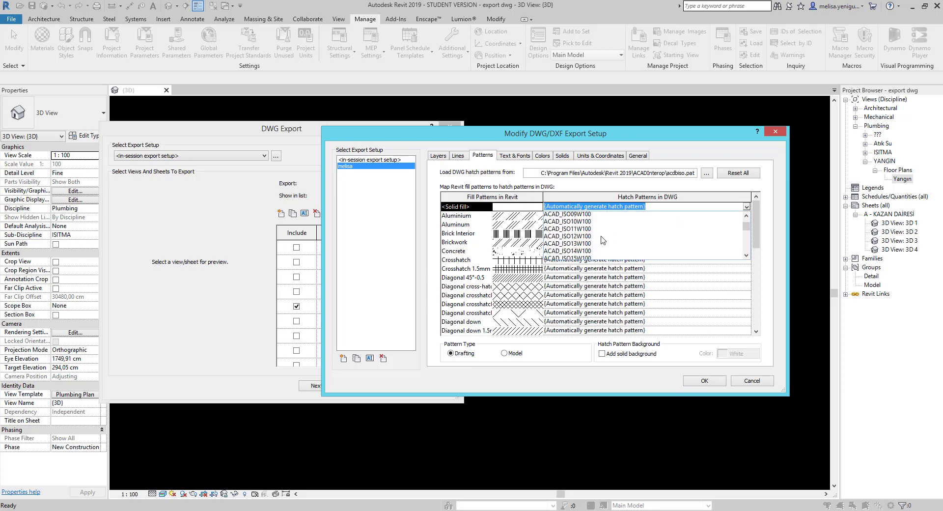
scroll(605, 233, down, 2)
scroll(606, 231, down, 2)
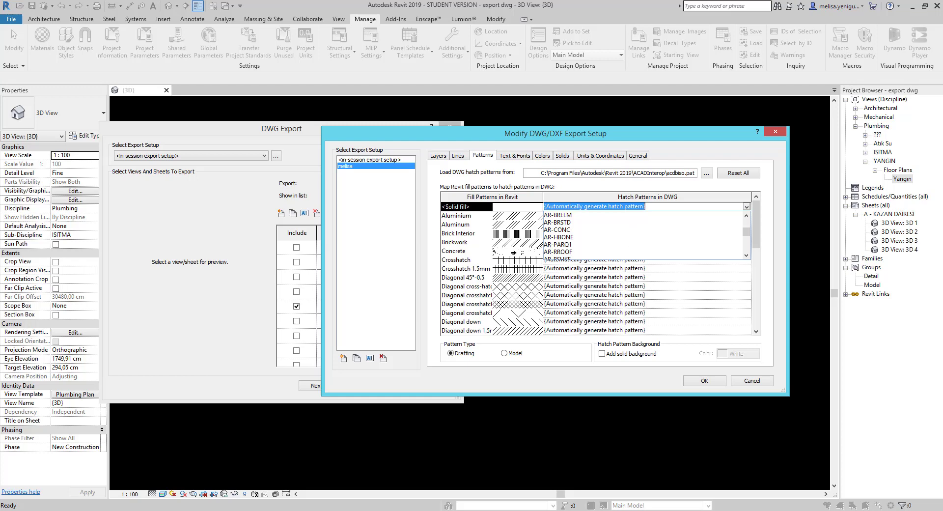
scroll(573, 248, up, 6)
click(513, 156)
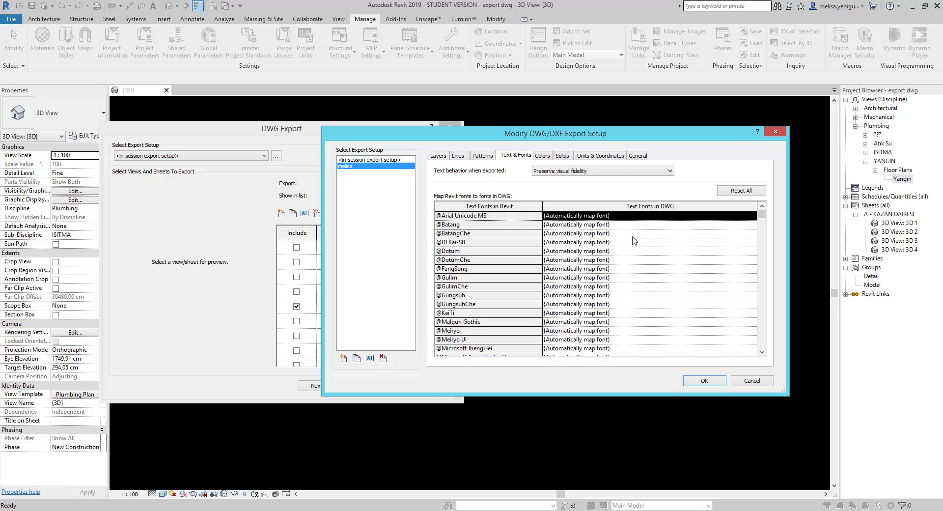
click(750, 218)
click(753, 218)
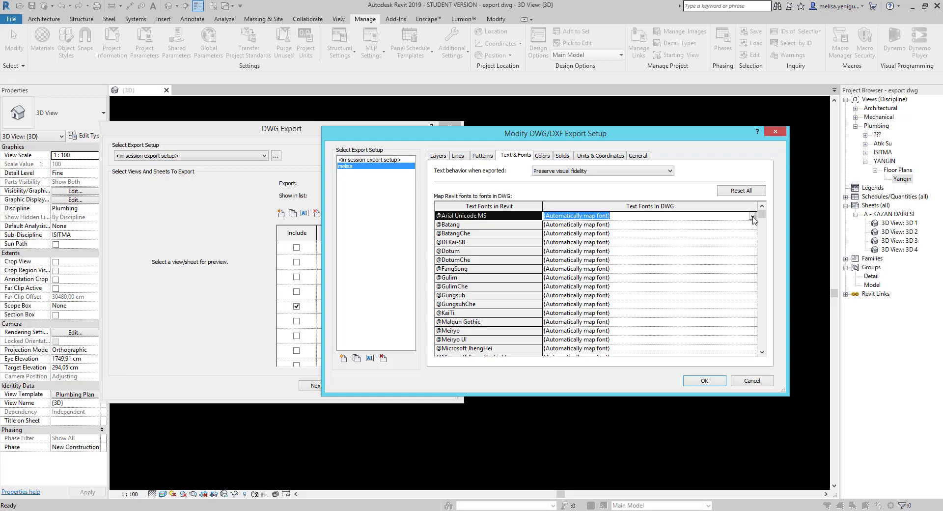
click(752, 217)
scroll(593, 238, down, 2)
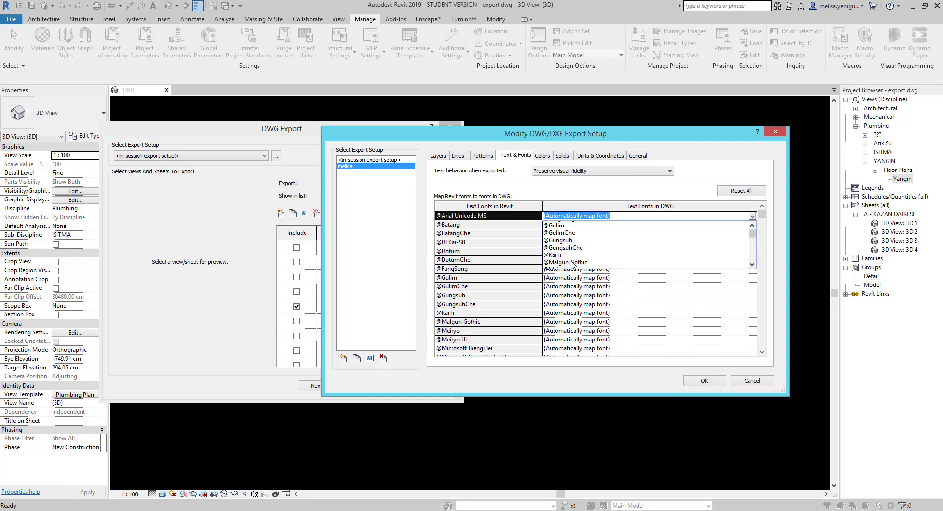
scroll(592, 246, down, 2)
scroll(590, 251, down, 2)
scroll(585, 256, up, 5)
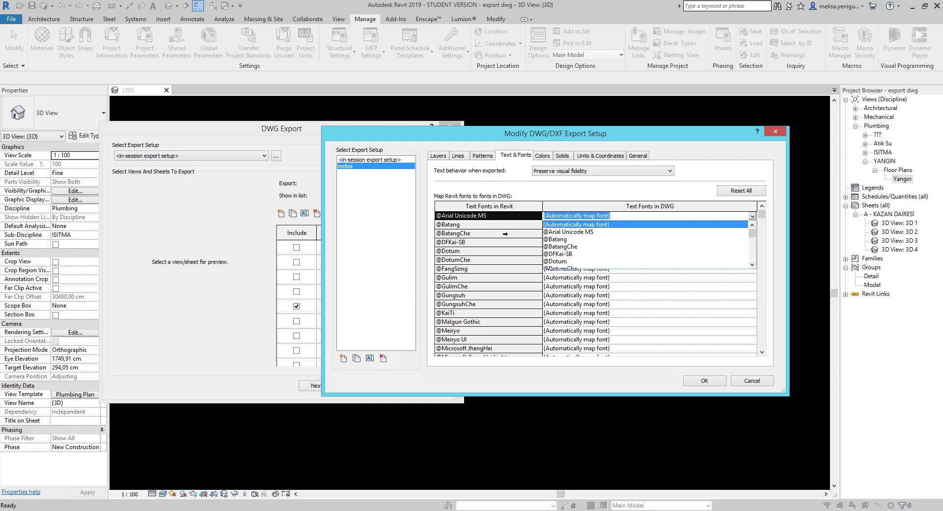
click(500, 247)
click(496, 265)
scroll(496, 275, down, 5)
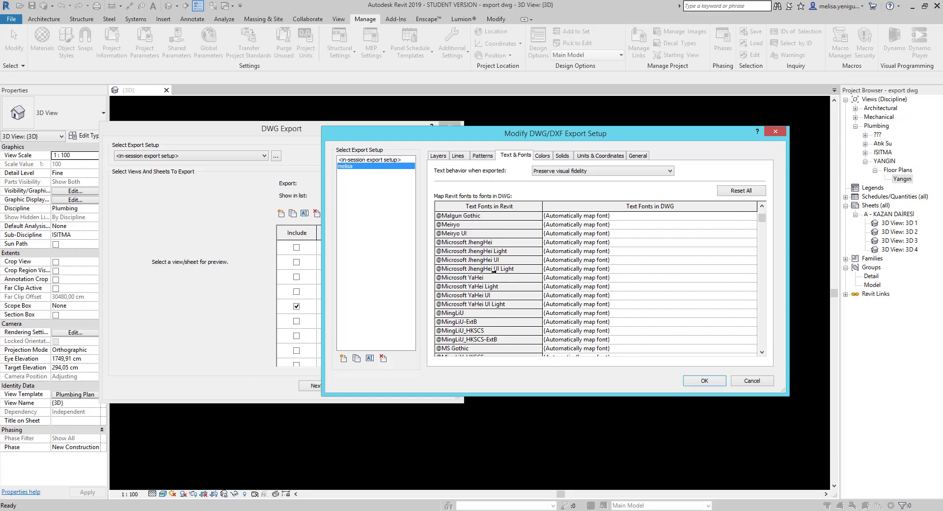
scroll(495, 300, down, 4)
scroll(496, 306, up, 2)
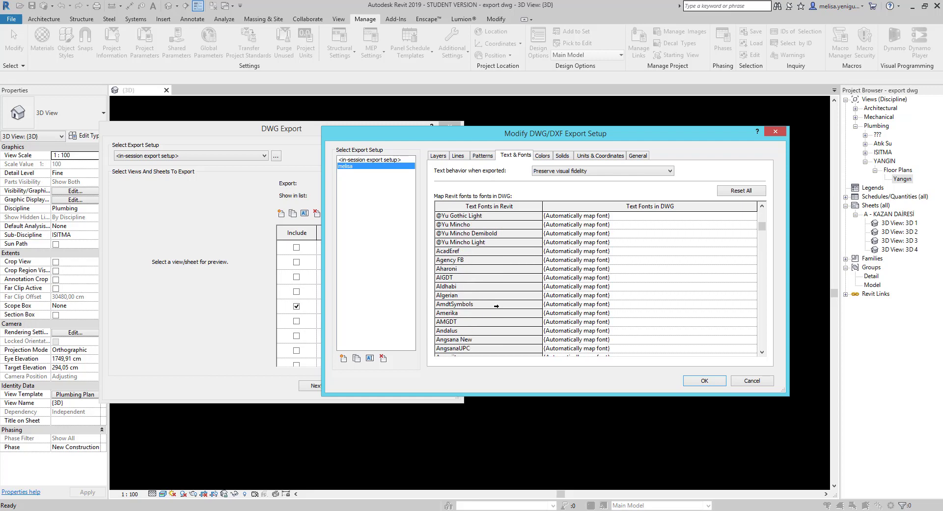
scroll(495, 309, up, 2)
scroll(495, 312, up, 2)
scroll(494, 315, up, 3)
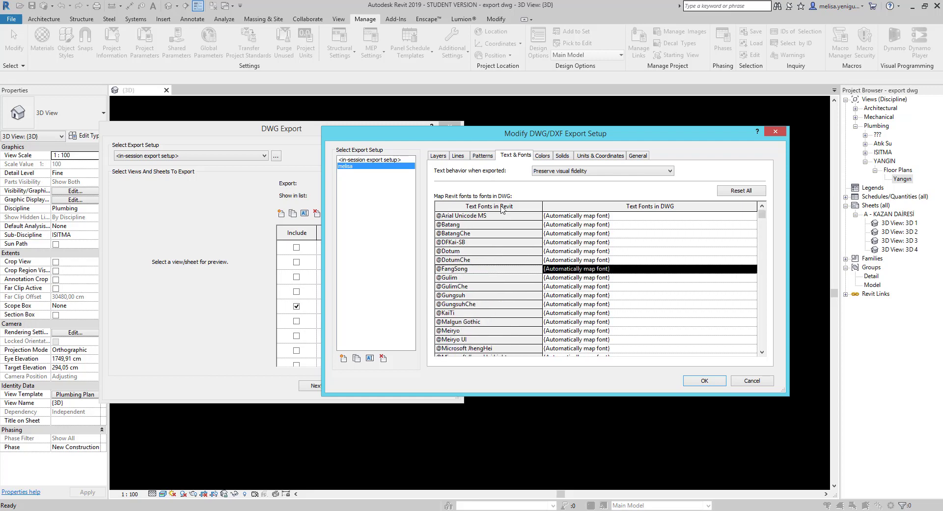
click(543, 156)
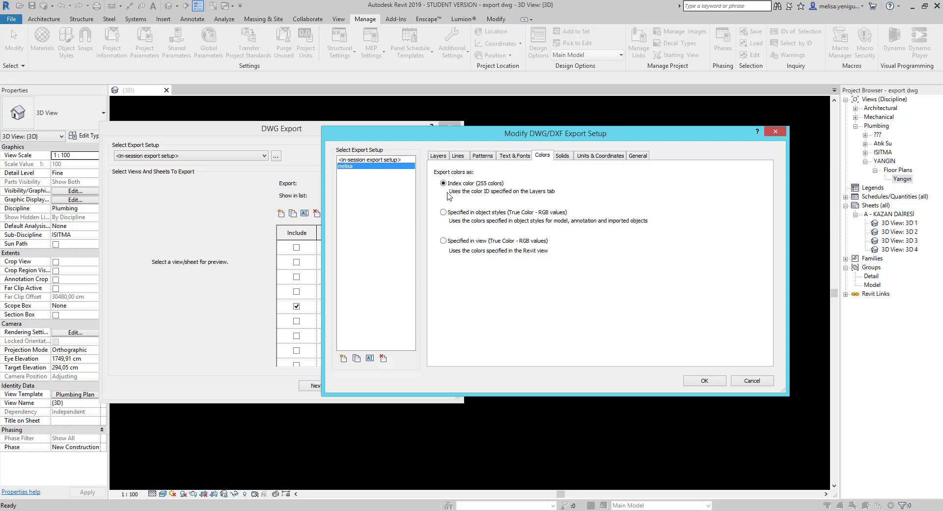
Set export colours to 'Specified in object styles' instead of index color, then open the Solids tab.
click(440, 156)
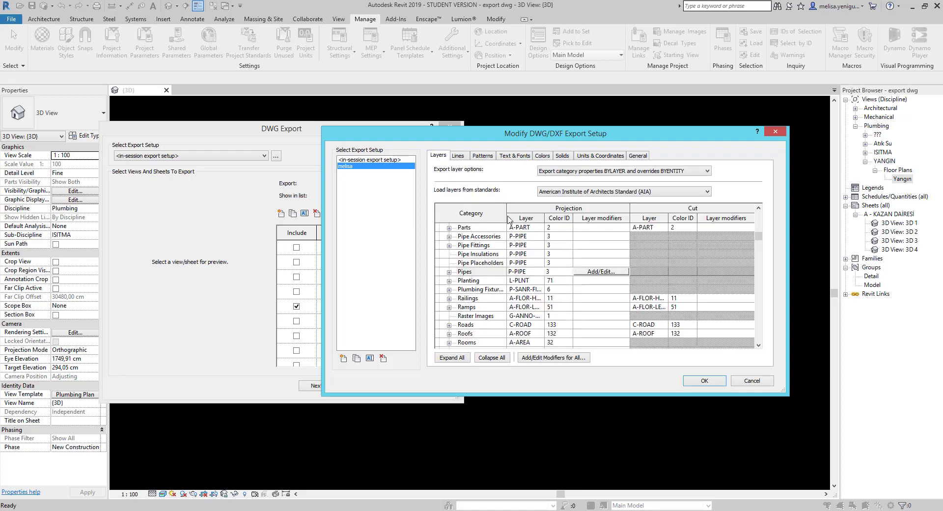
click(538, 158)
click(461, 214)
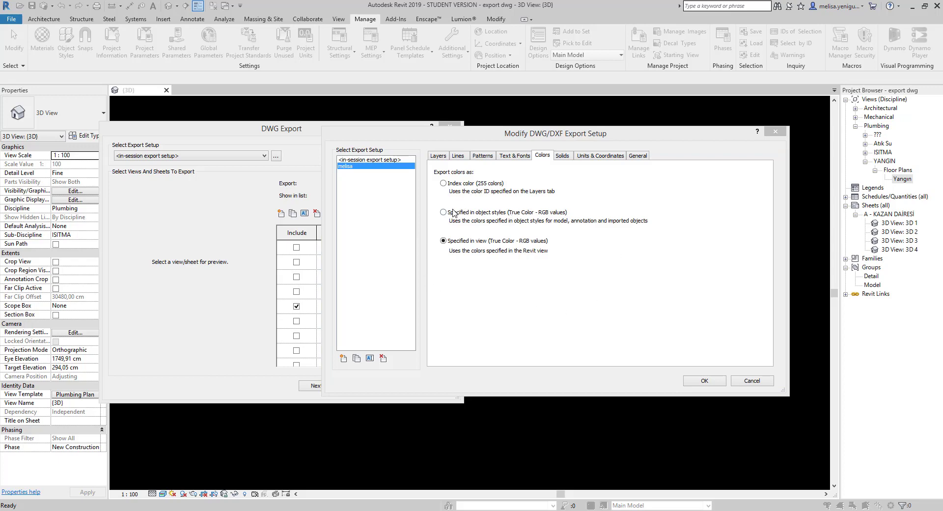
click(444, 213)
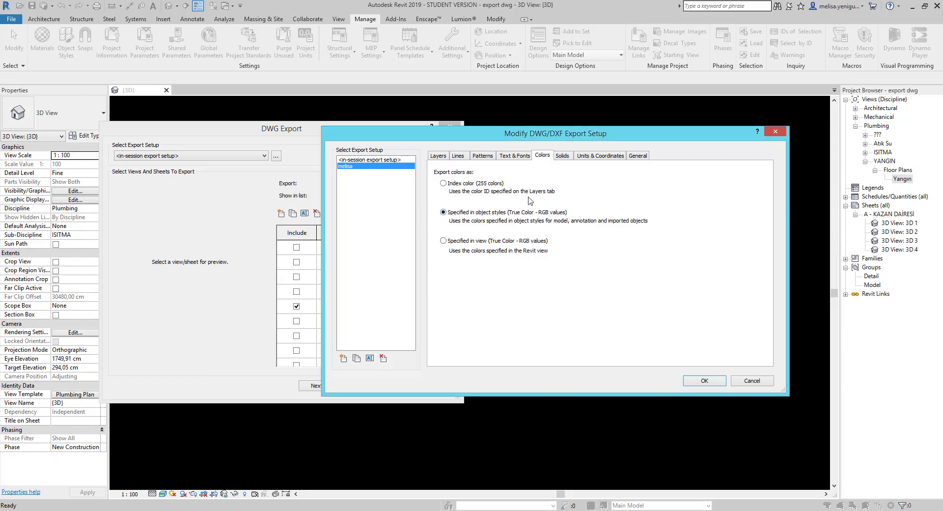
click(569, 156)
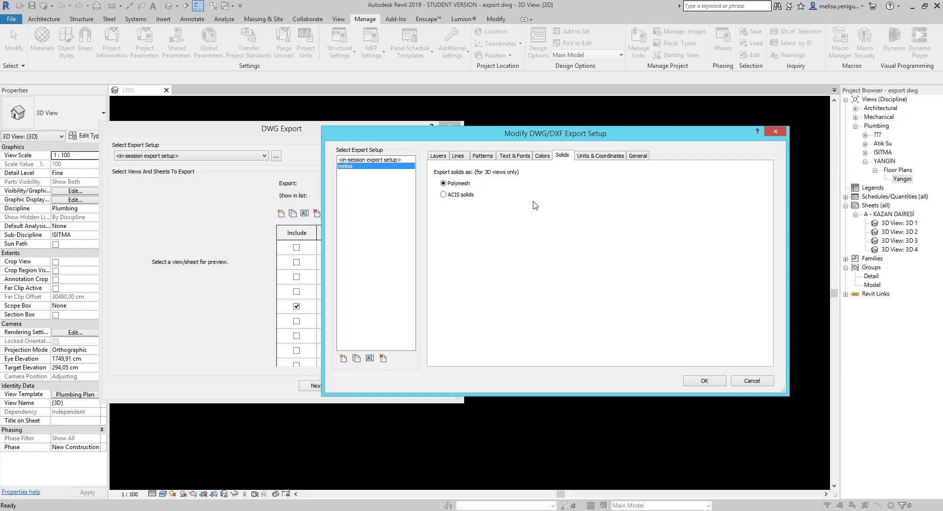
Export solids as ACIS solids, briefly trying Polymesh before switching back.
click(452, 196)
click(444, 184)
click(458, 195)
On Units & Coordinates, set one DWG unit to Millimeter.
click(605, 156)
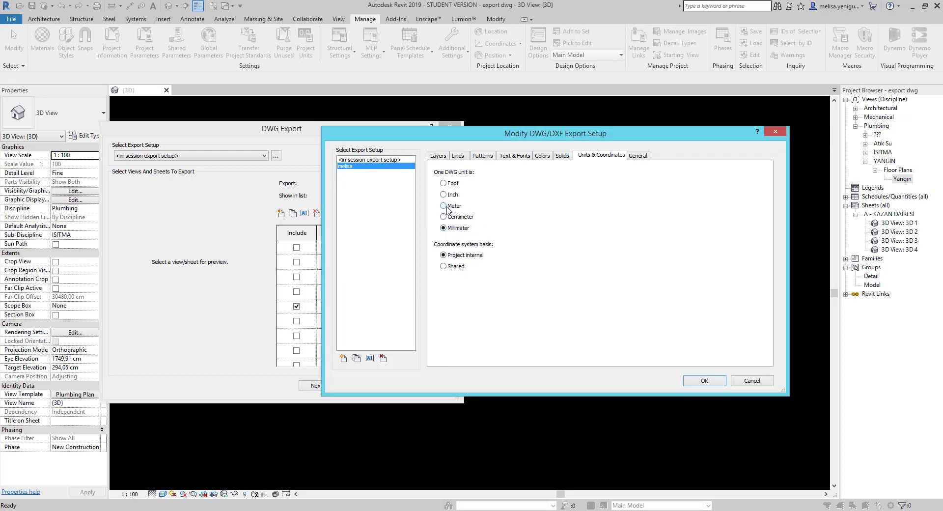
click(465, 229)
On the General options, set 'Export to file format' to AutoCAD 2010 and save the setup.
click(639, 156)
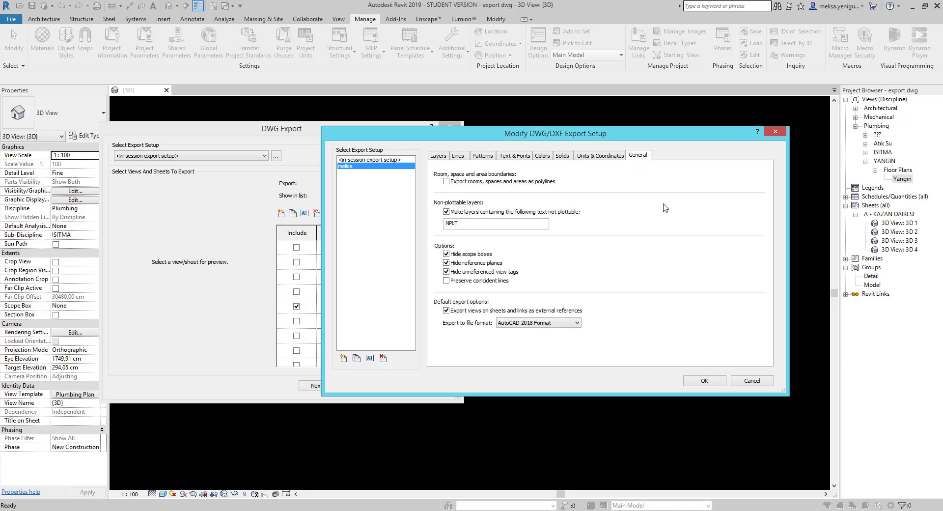
click(551, 323)
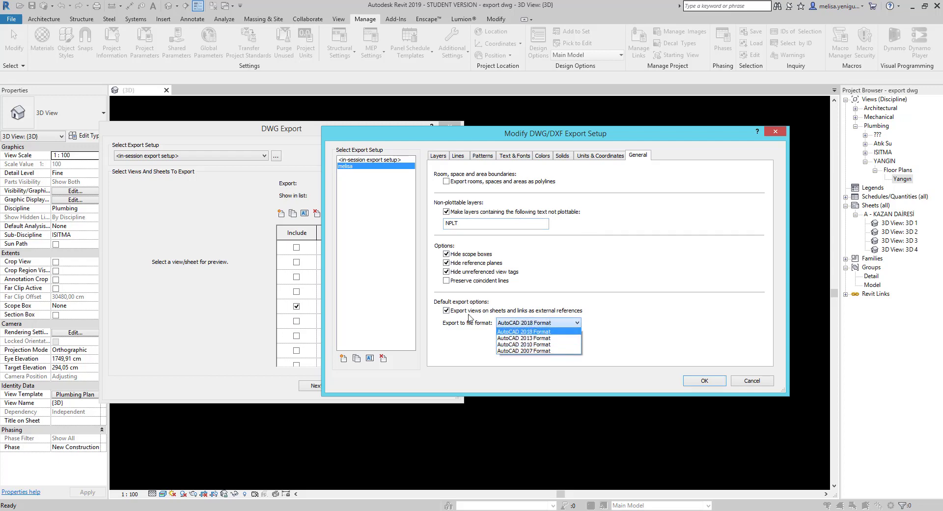
click(541, 344)
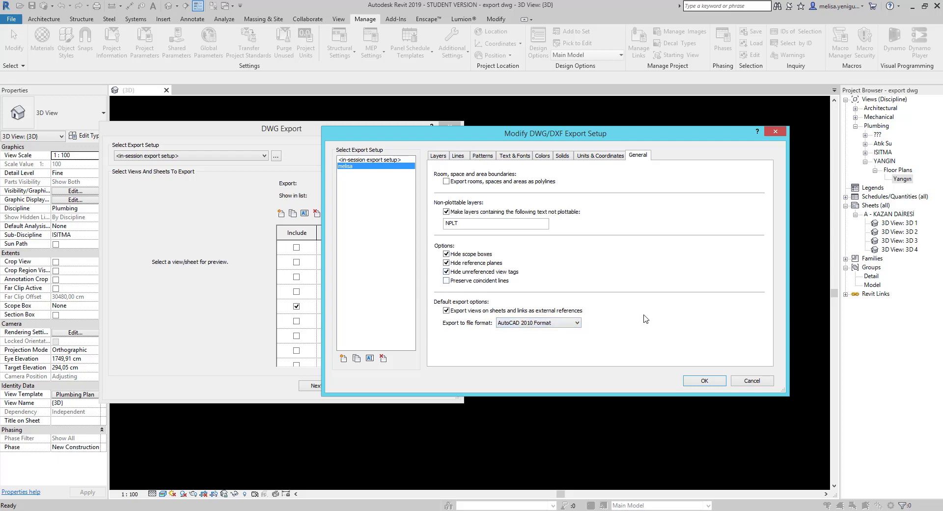
click(703, 382)
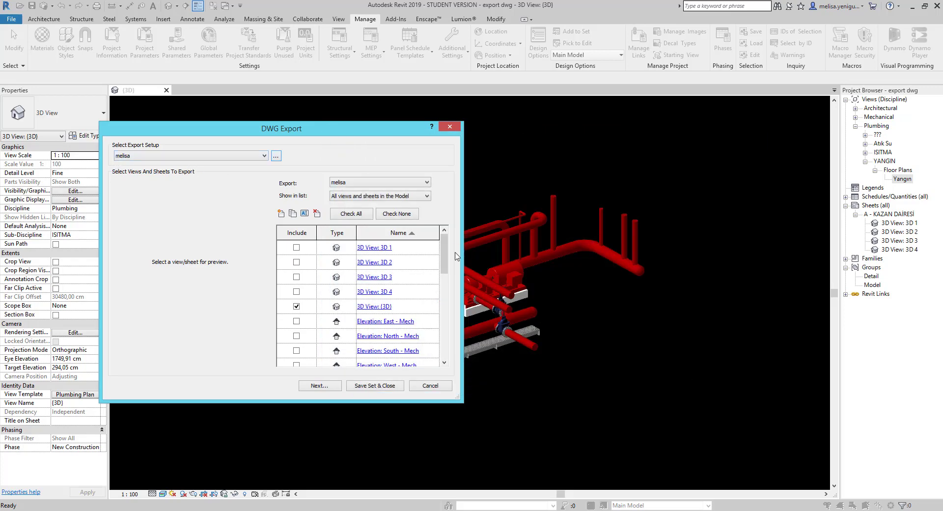
Widen the DWG Export dialog and continue to the Export CAD Formats save dialog.
mouse_move(462, 252)
mouse_down()
mouse_move(642, 251)
mouse_move(625, 276)
mouse_move(623, 250)
mouse_up()
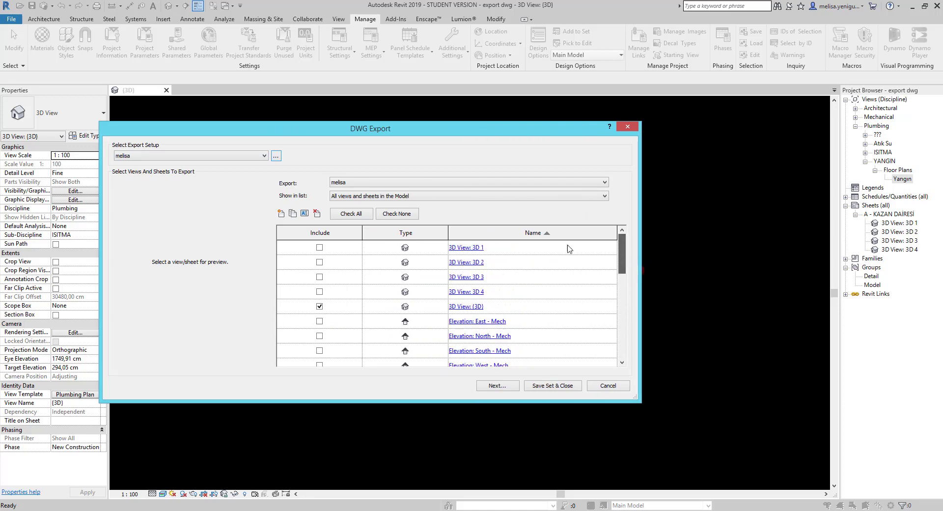
click(500, 389)
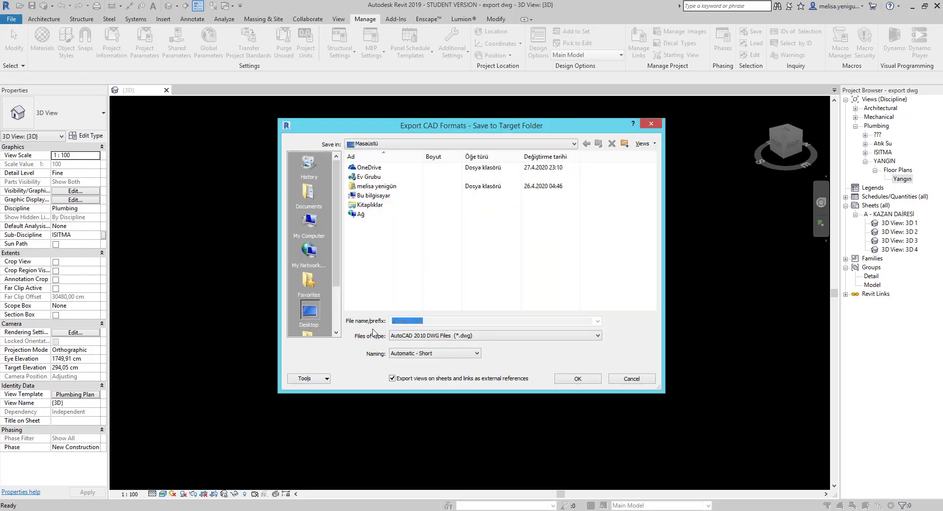
Export with 'Automatic - Long (Specify prefix)' naming, prefix export dwg, as AutoCAD 2010 DWG files.
click(439, 356)
click(432, 371)
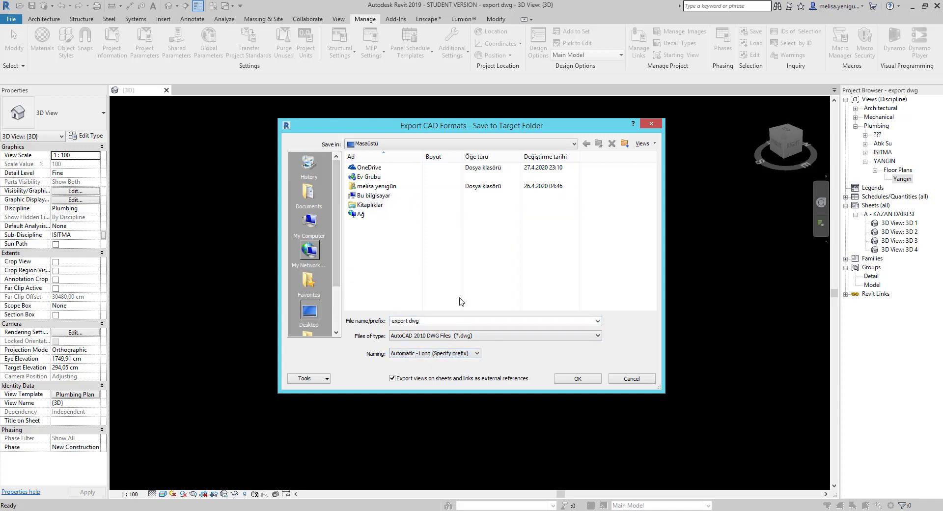
click(452, 336)
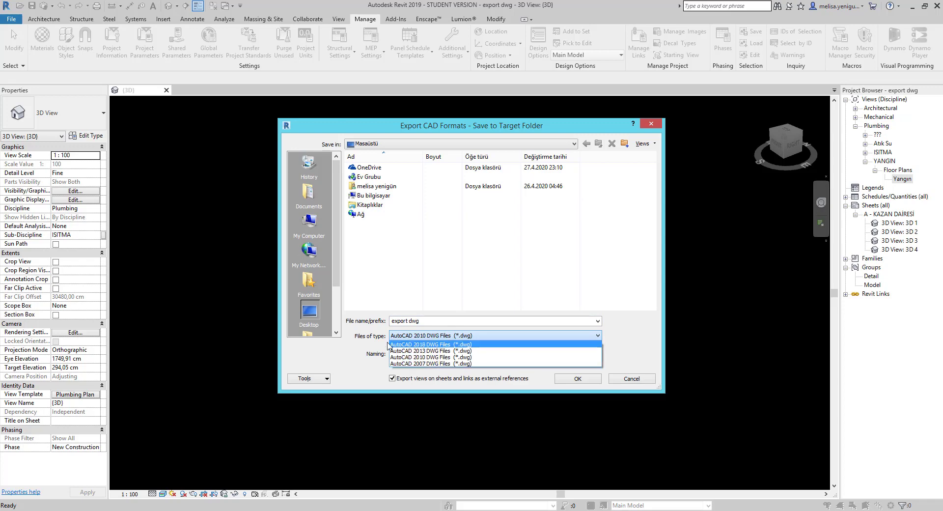
click(448, 358)
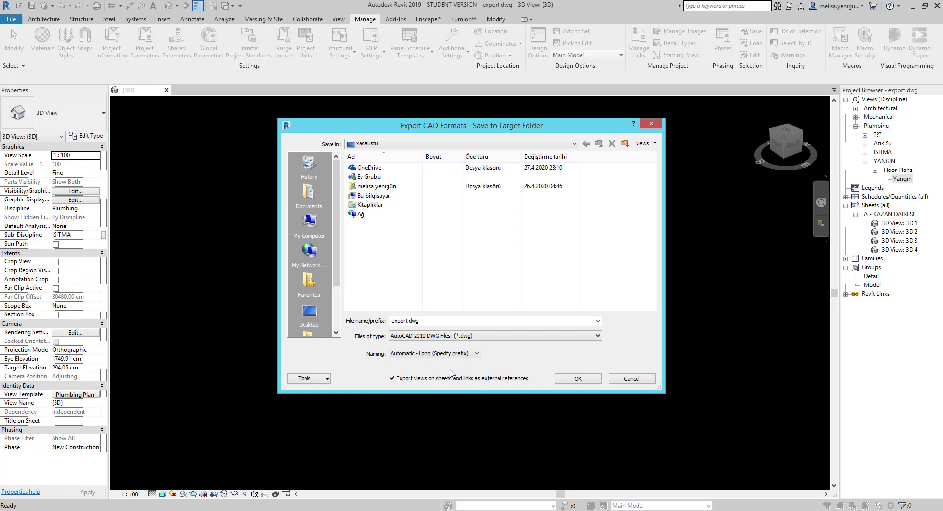
click(572, 381)
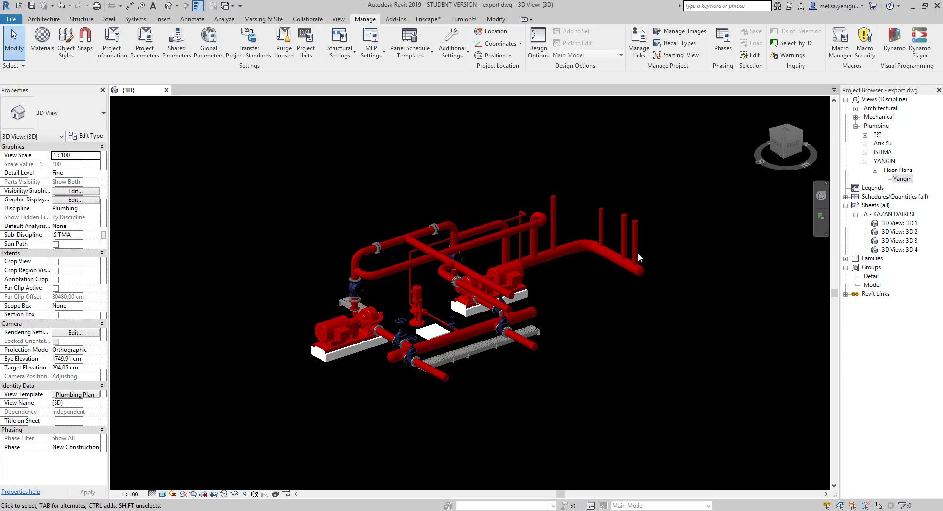
Minimise Revit and box-select the exported export dwg files on the desktop.
click(913, 7)
drag(842, 34, 922, 276)
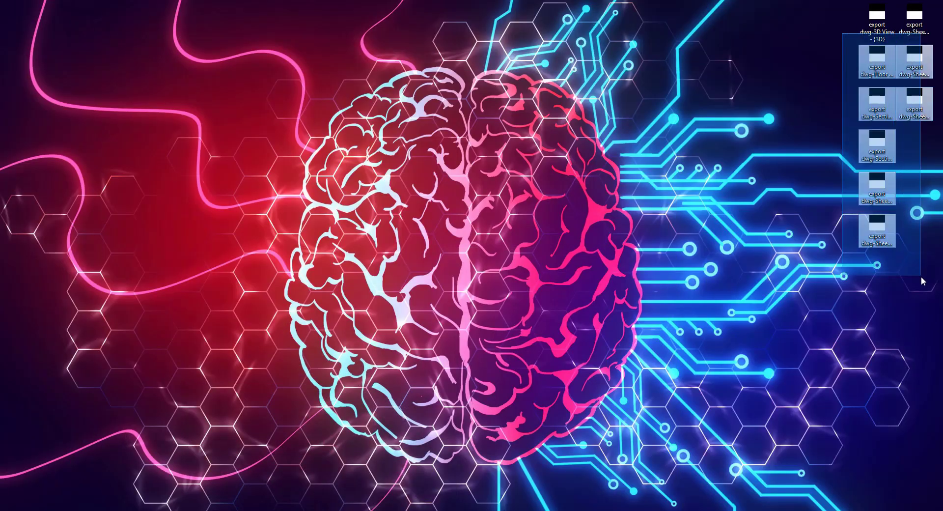
Open 'export dwg-3D View - {3D}' from the desktop in AutoCAD.
click(879, 31)
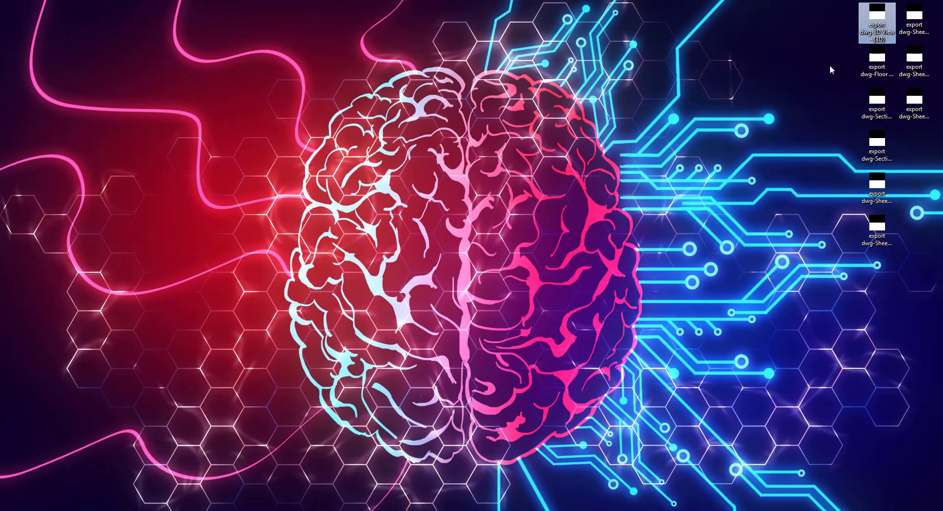
click(597, 152)
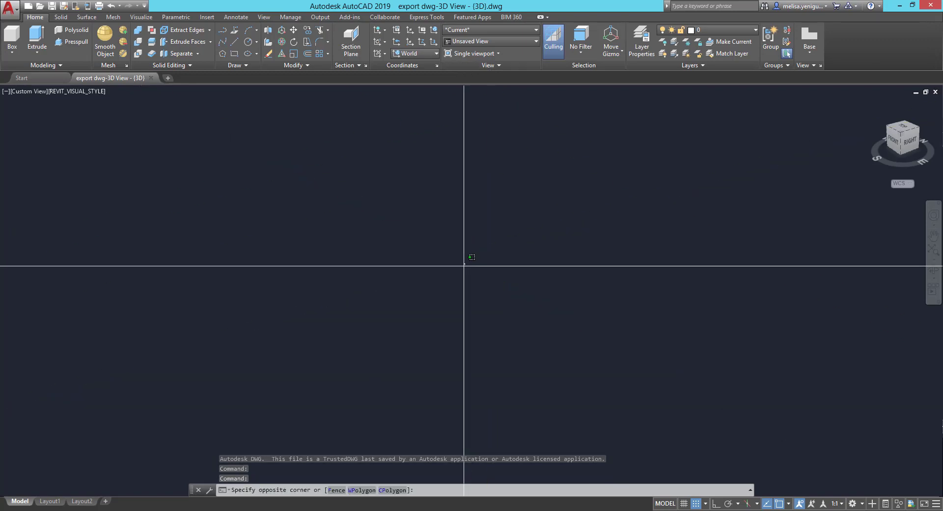
Zoom to extents and zoom in and out around the red piping model.
middle_click(466, 263)
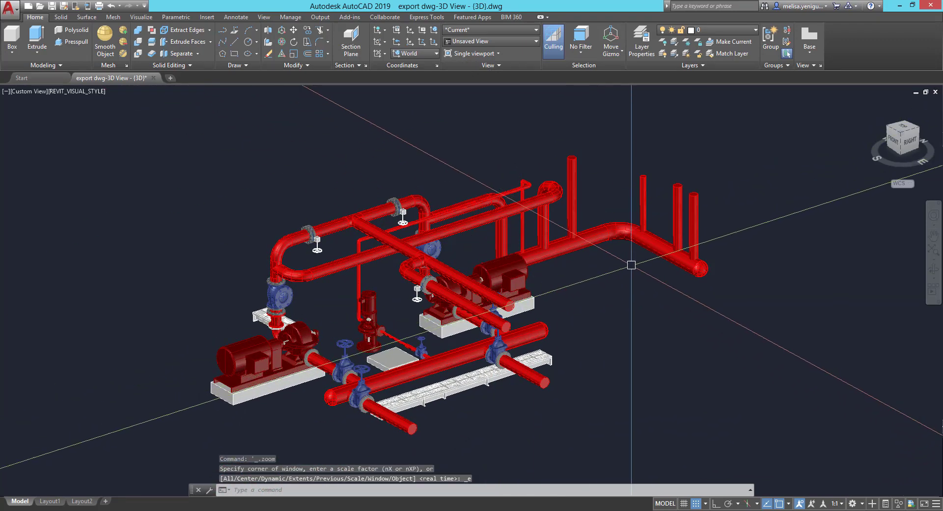
scroll(654, 265, down, 3)
scroll(663, 266, up, 4)
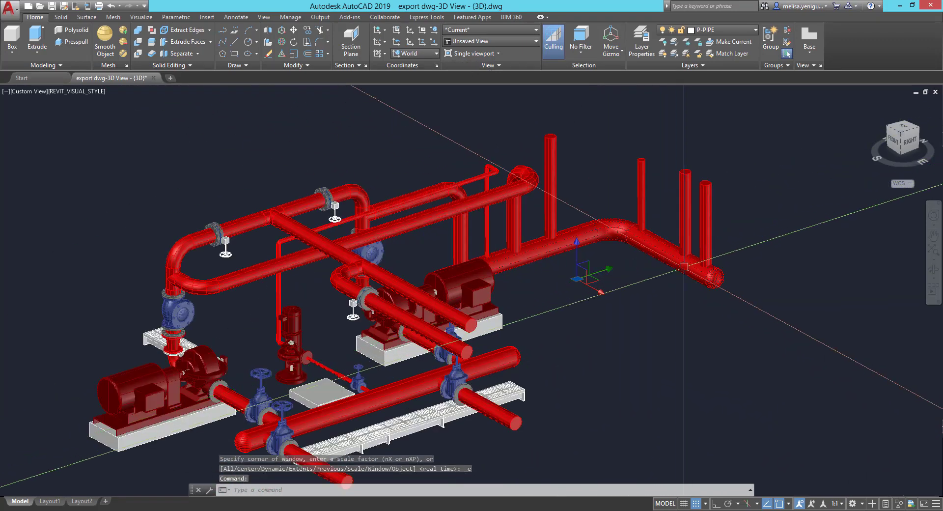
scroll(412, 273, down, 2)
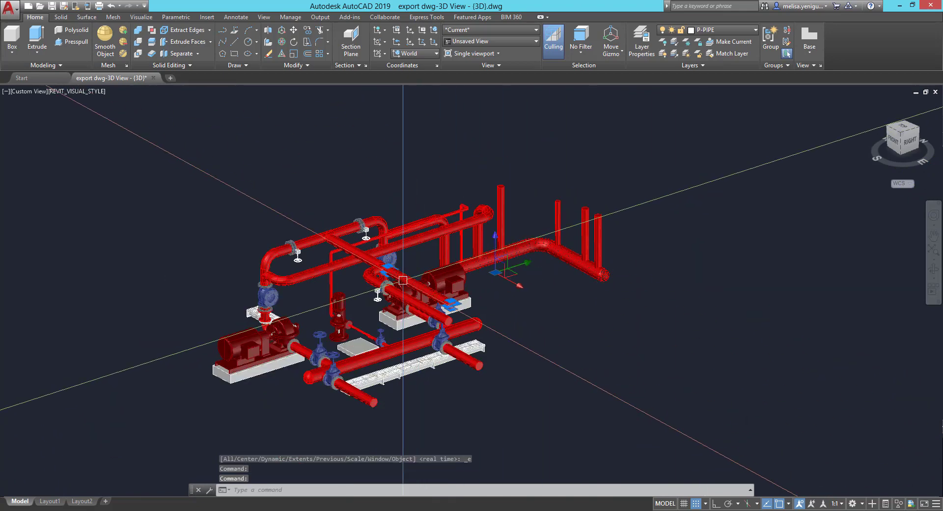
scroll(397, 303, up, 4)
Select a valve to check its properties, clear the selection, and minimise AutoCAD.
click(398, 304)
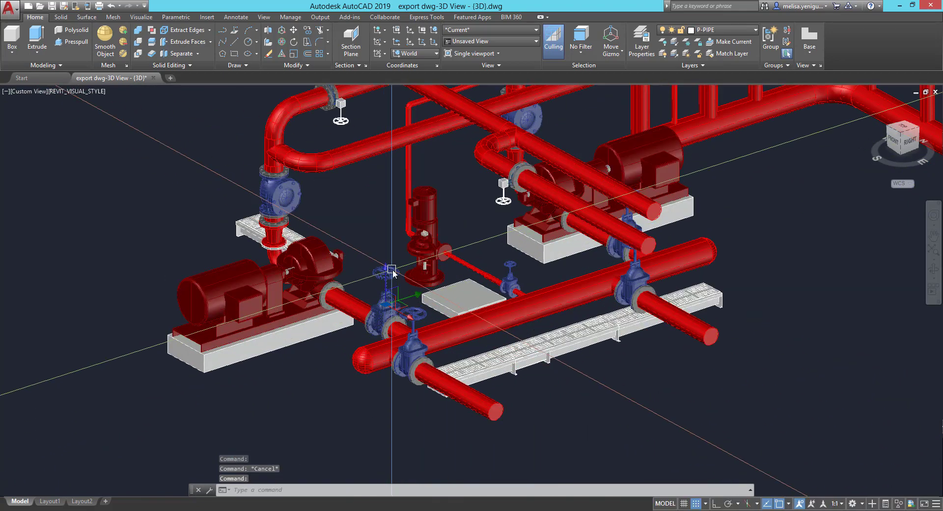
scroll(542, 266, down, 3)
scroll(543, 265, up, 2)
scroll(381, 231, up, 2)
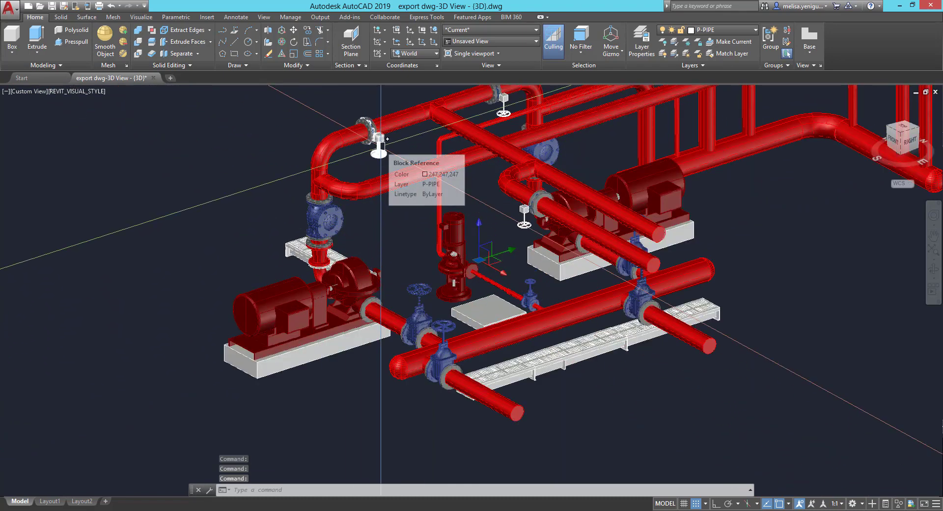
key(Escape)
key(Escape)
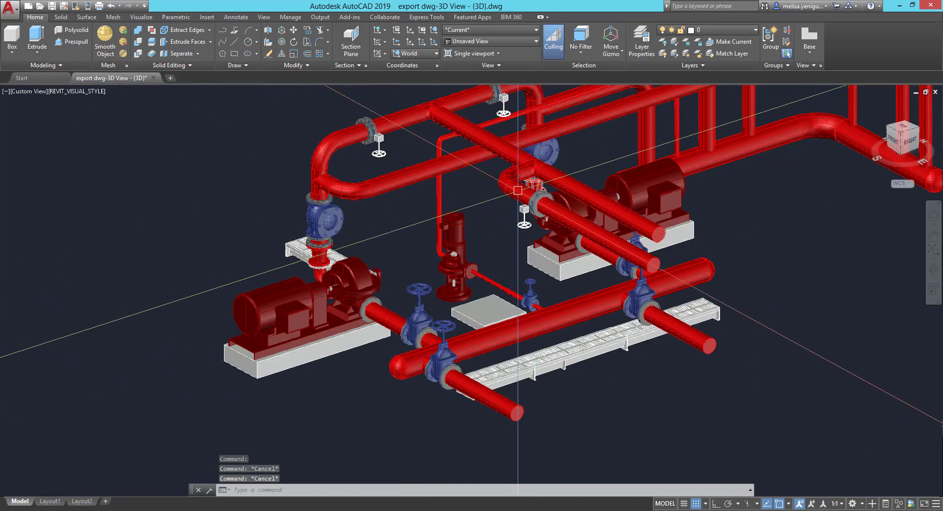
scroll(426, 270, down, 3)
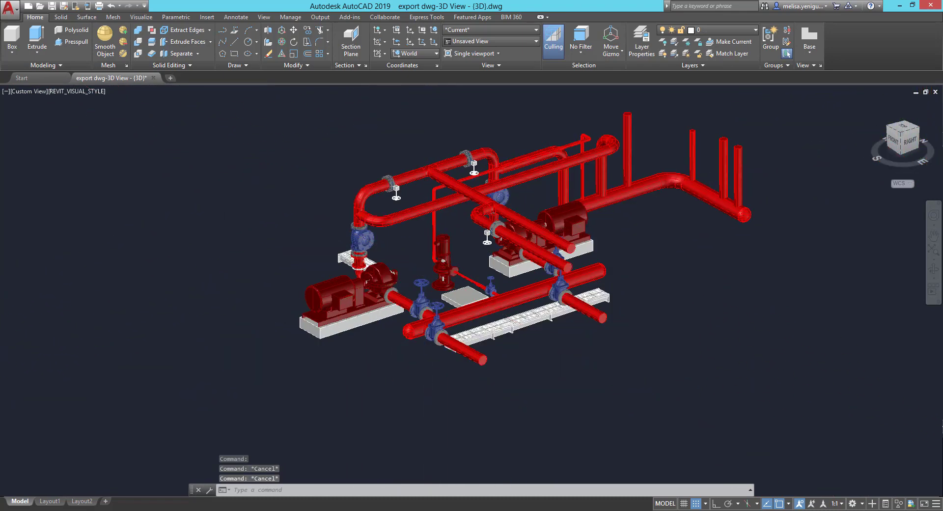
click(899, 6)
Open the first exported sheet drawing in AutoCAD, zoom around it, and return to the desktop.
click(921, 111)
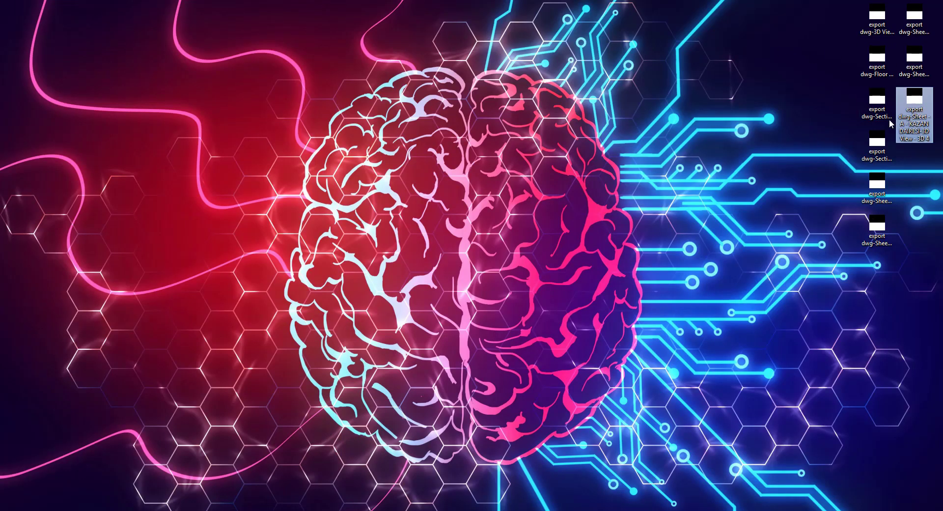
double_click(917, 109)
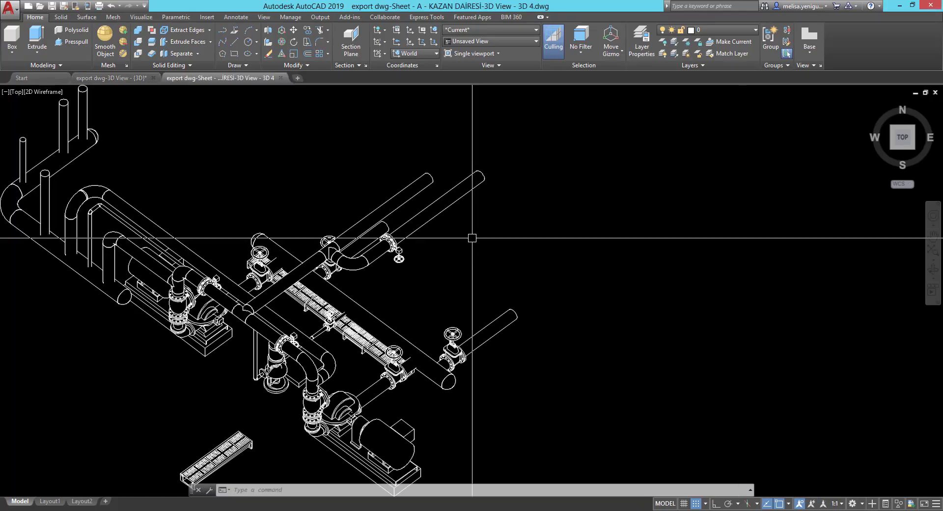
scroll(472, 238, down, 5)
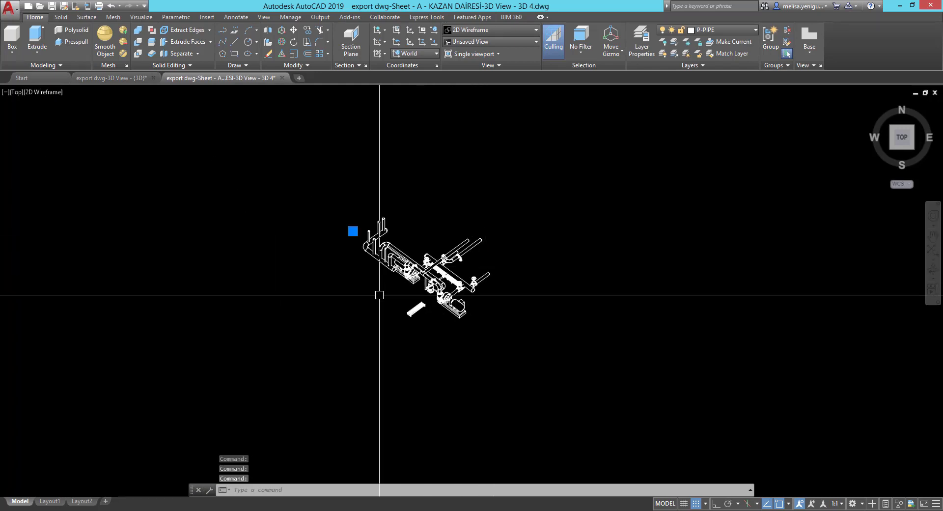
scroll(394, 306, down, 2)
scroll(409, 300, up, 4)
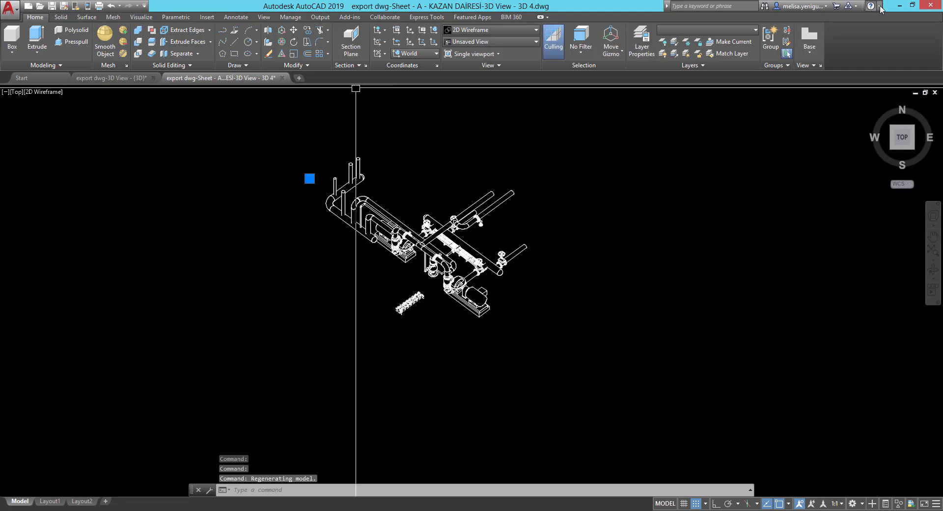
click(899, 5)
Open the exported 3D View - 3D 3 sheet drawing in AutoCAD, then return to the desktop.
click(860, 112)
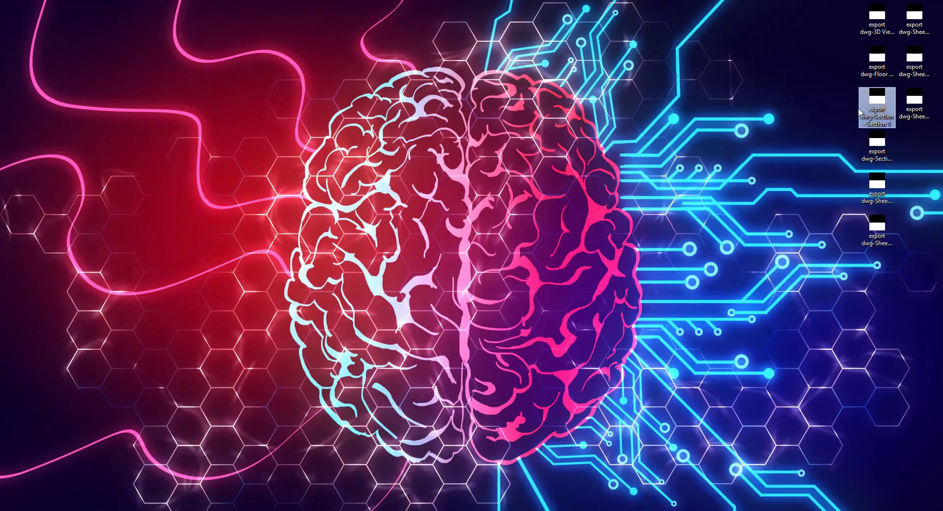
click(877, 74)
click(916, 61)
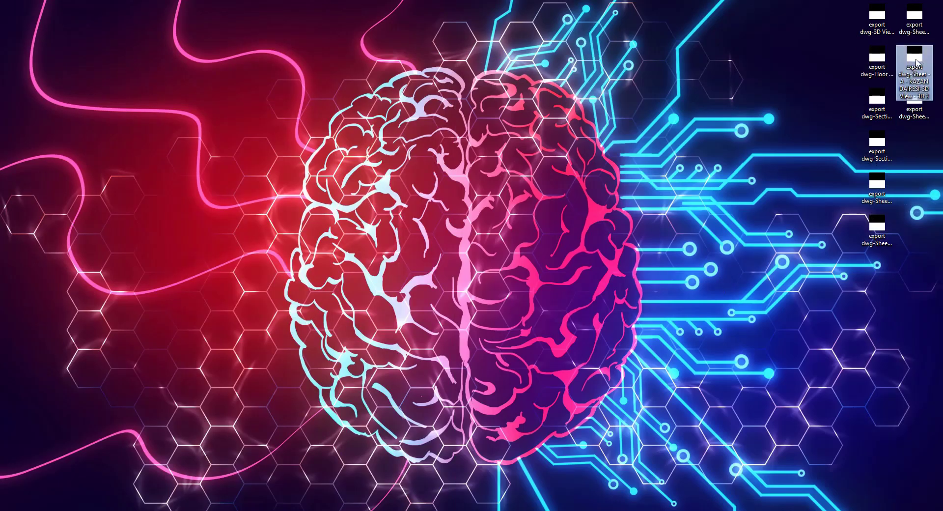
click(917, 19)
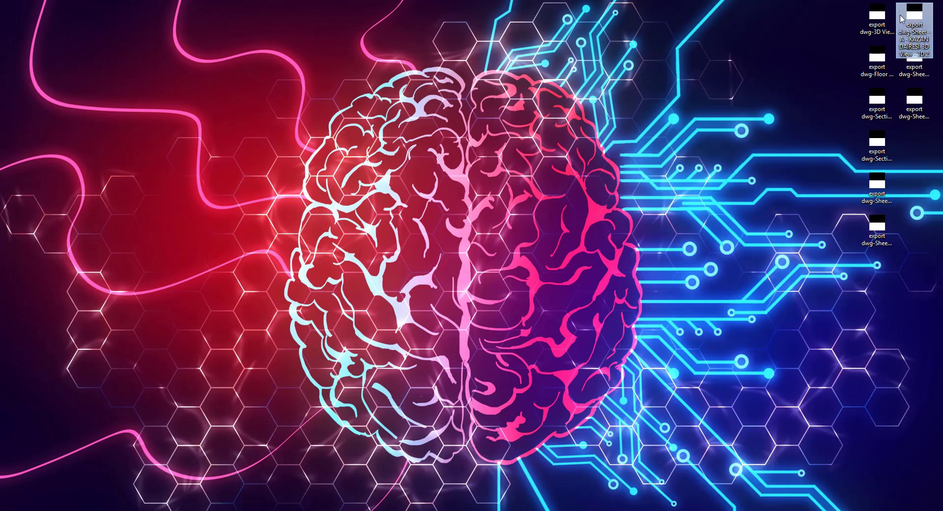
double_click(926, 19)
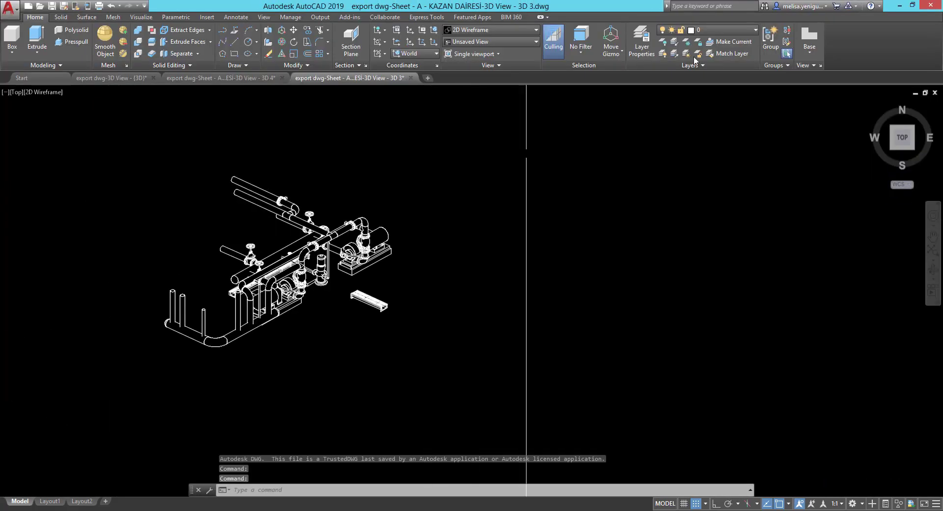
click(901, 6)
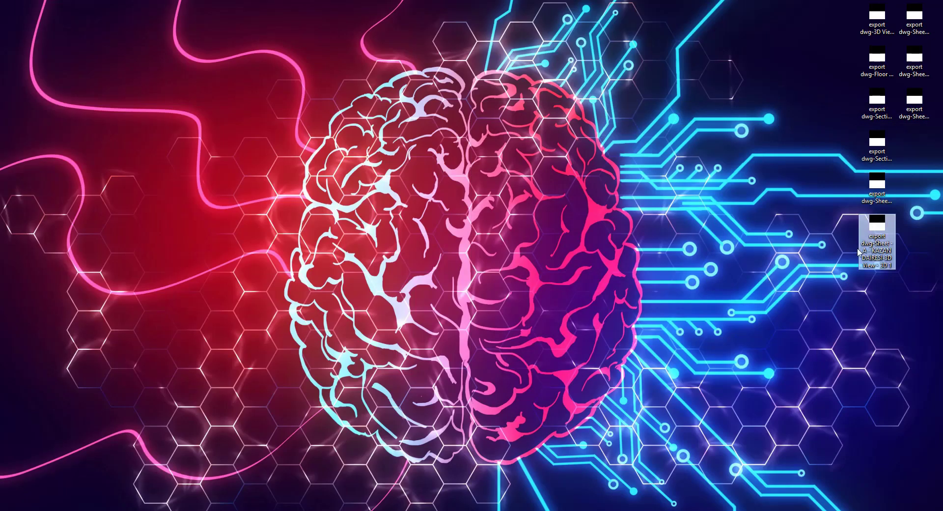
Open the KAZAN DAİRESİ sheet maximised, zoom its model space to extents, and list xrefs X1–X4.
double_click(882, 203)
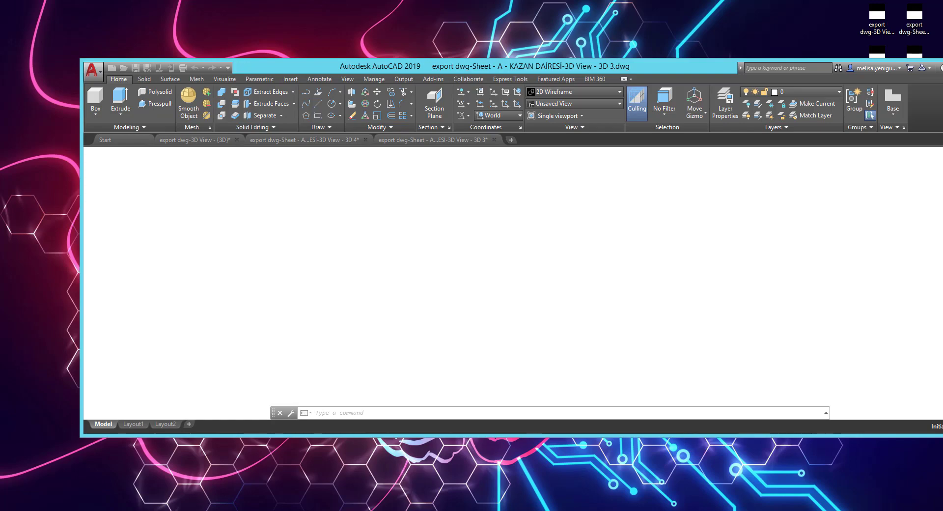
double_click(533, 68)
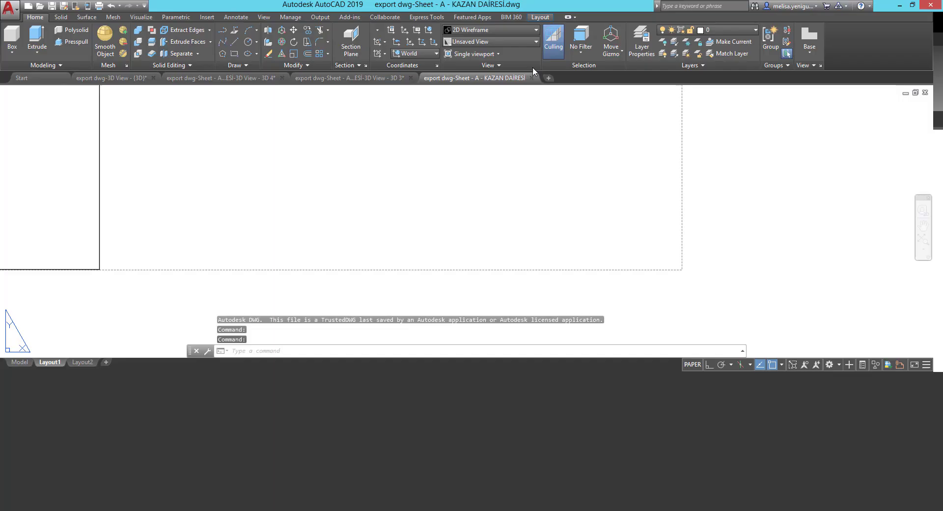
click(19, 501)
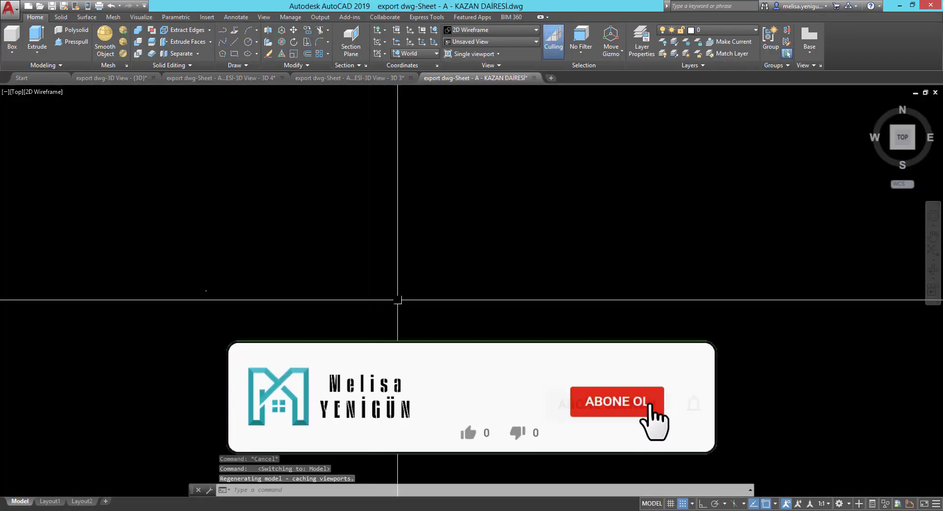
middle_click(398, 300)
scroll(463, 257, down, 2)
scroll(622, 227, down, 1)
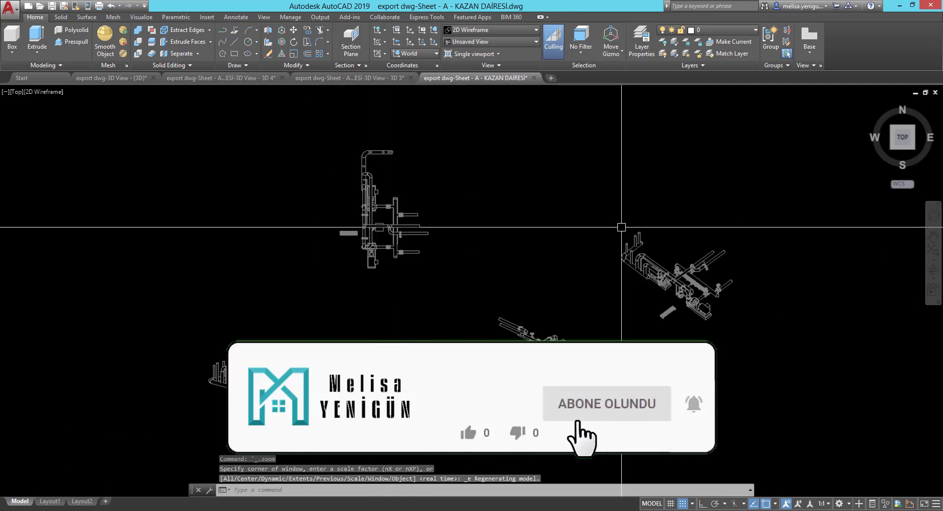
scroll(621, 227, down, 2)
text(xr)
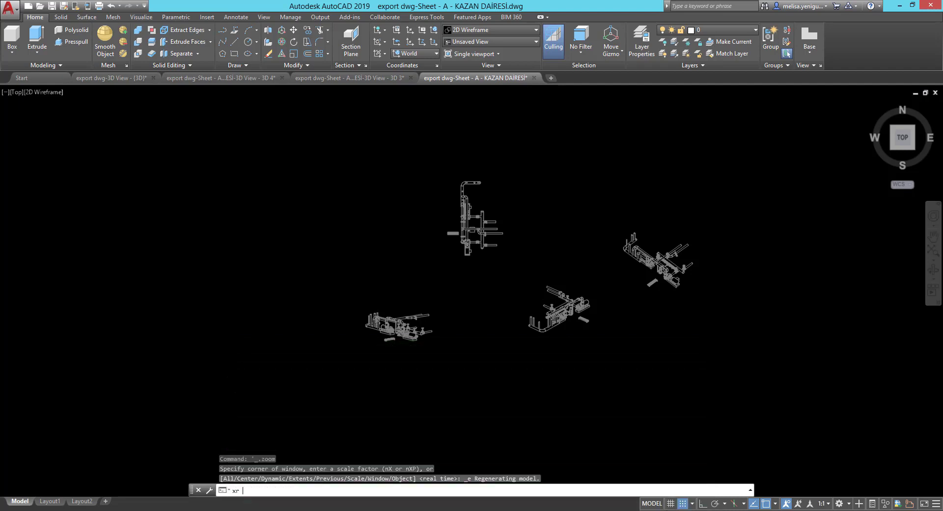
key(Return)
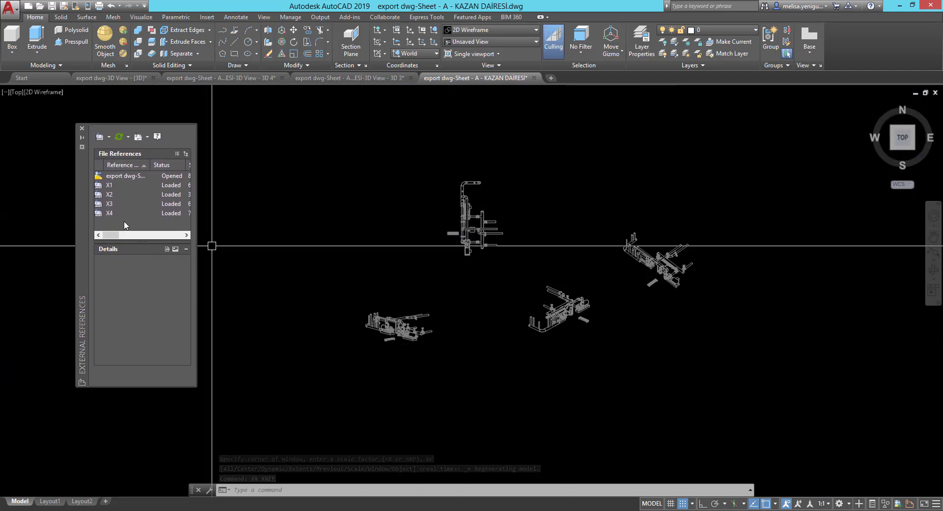
Close the External References palette and switch through the 3D 4, KAZAN DAİRESİ and {3D} tabs.
drag(119, 223, 110, 191)
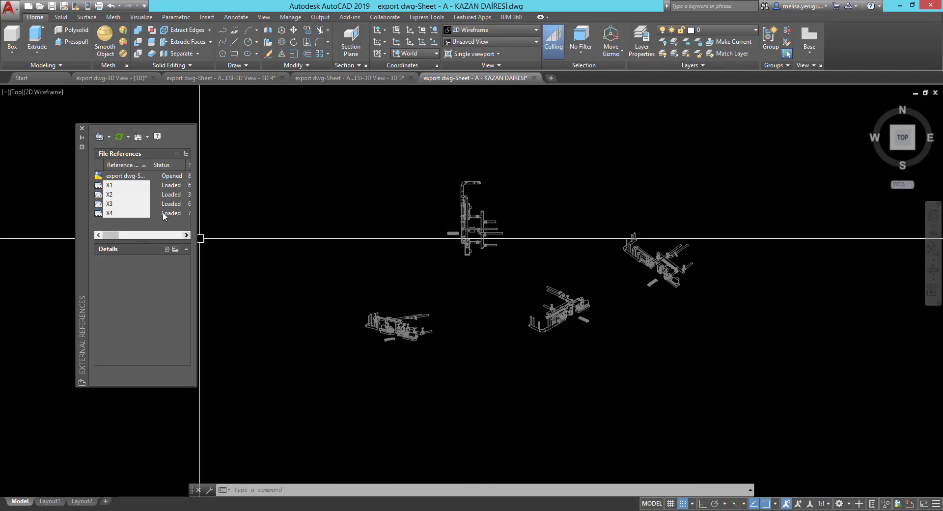
click(82, 129)
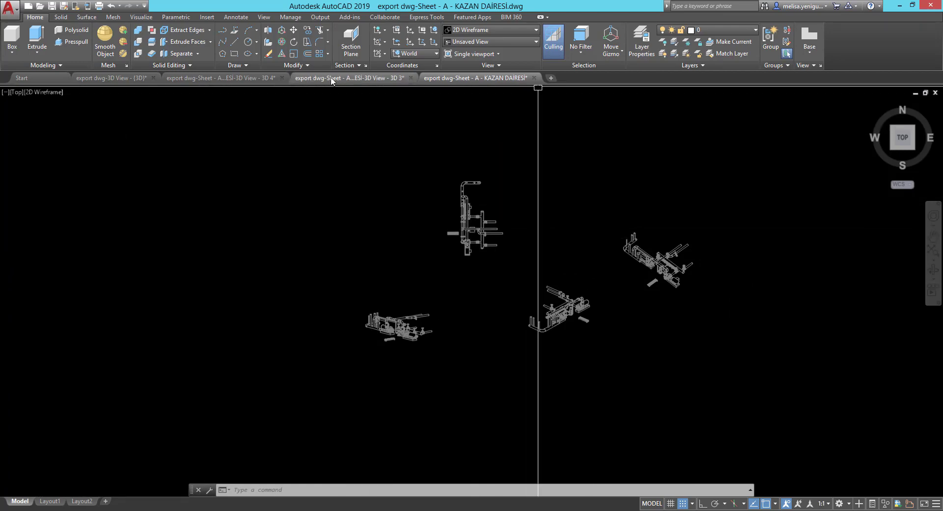
click(221, 78)
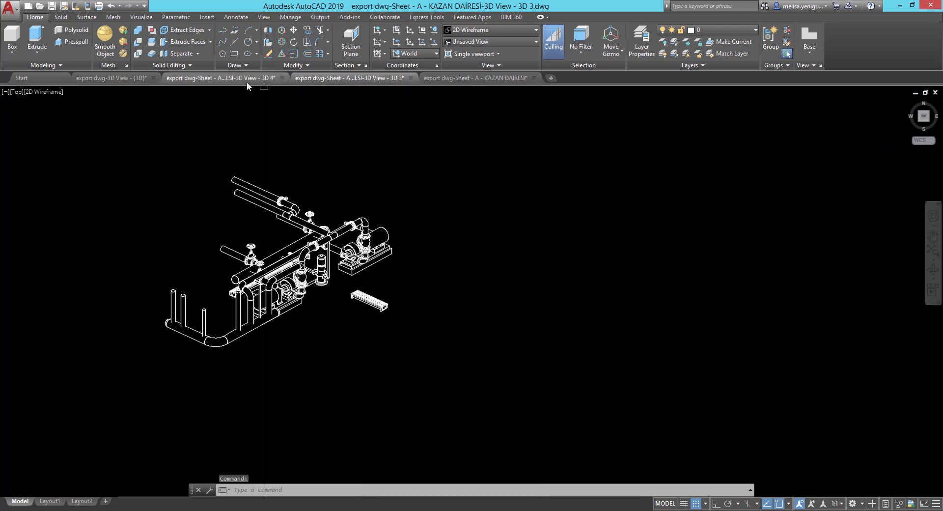
click(475, 77)
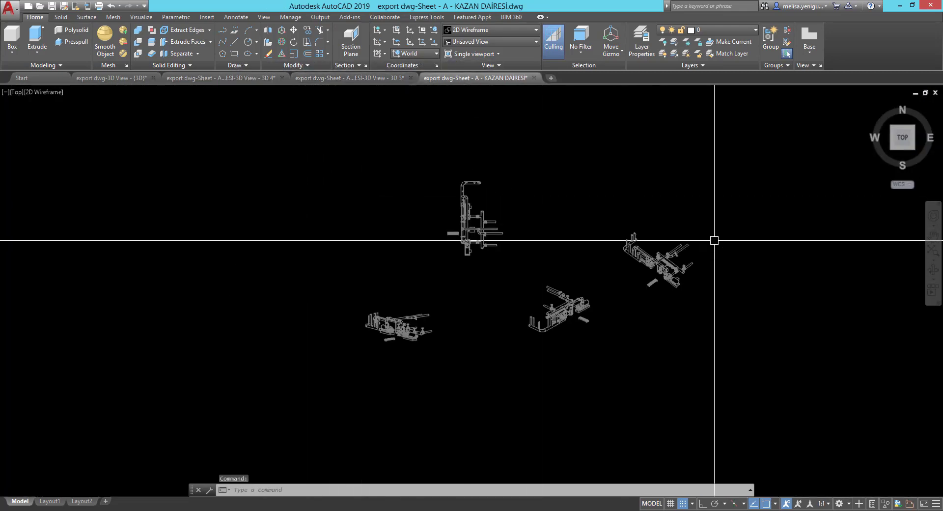
click(111, 78)
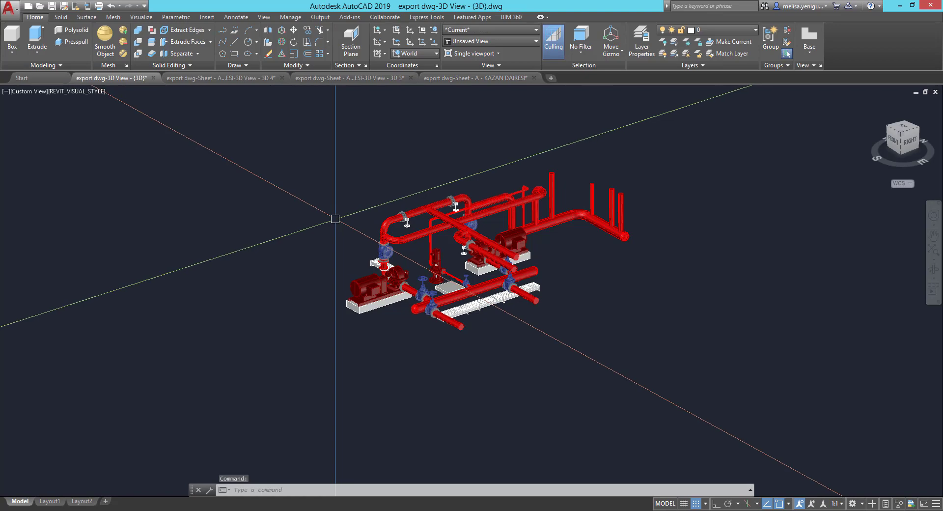
Minimise AutoCAD and box-select the exported files on the desktop, then deselect them.
click(901, 6)
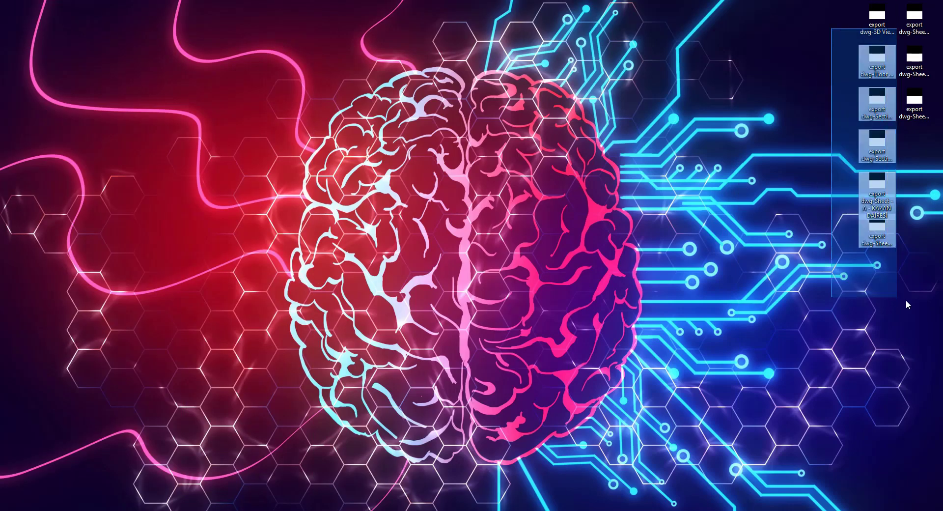
drag(839, 42, 918, 302)
click(908, 147)
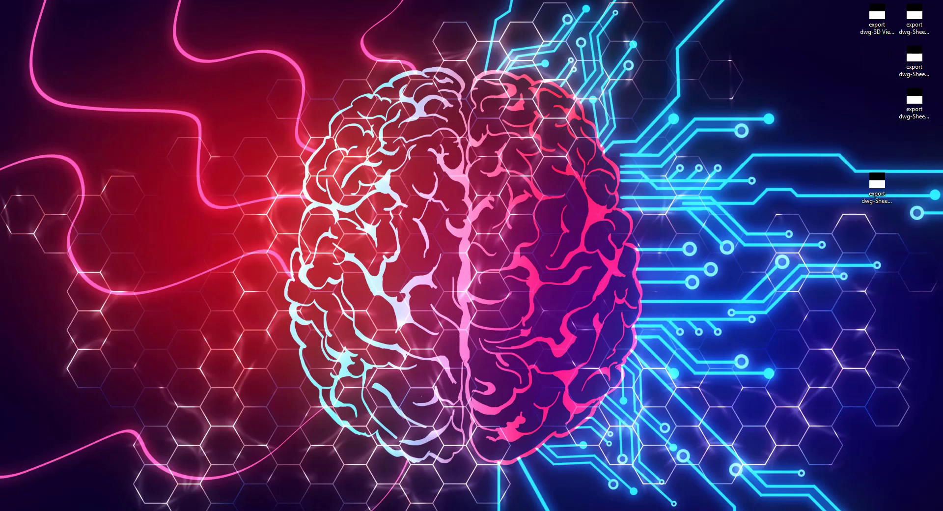
Quit AutoCAD answering Hayır for all three drawings, then delete the five exported DWG files.
key(alt+Tab)
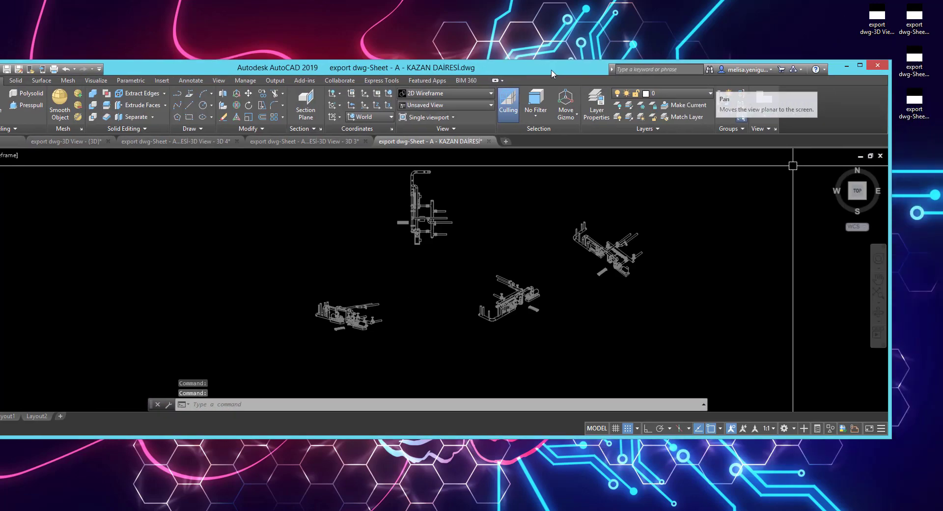
key(alt+F4)
click(428, 282)
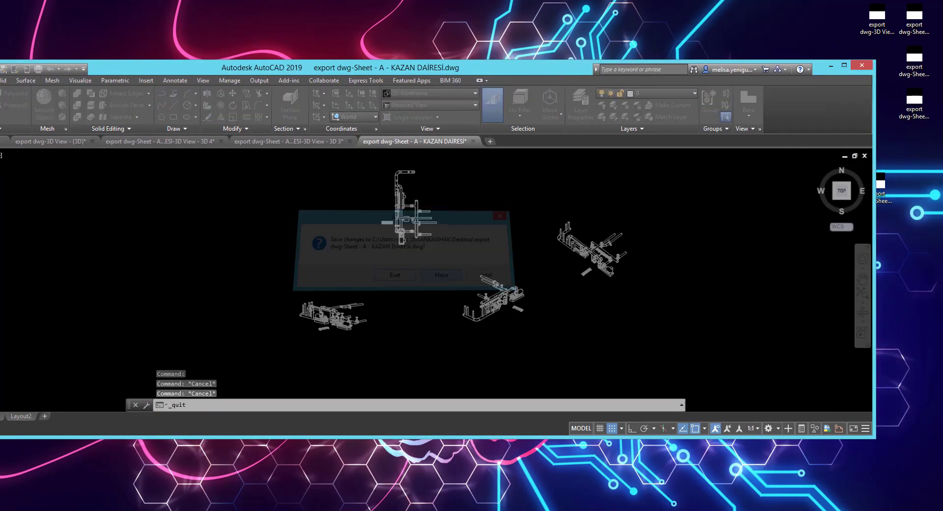
click(443, 278)
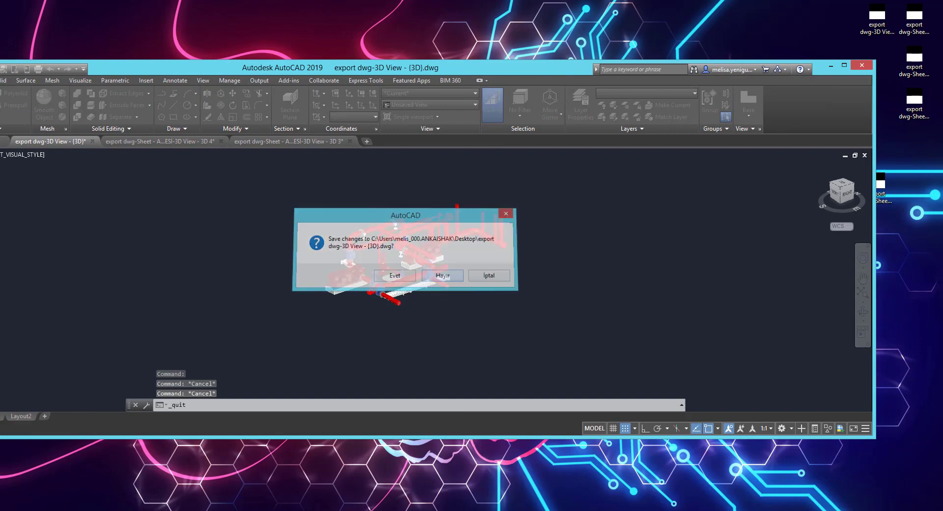
click(442, 275)
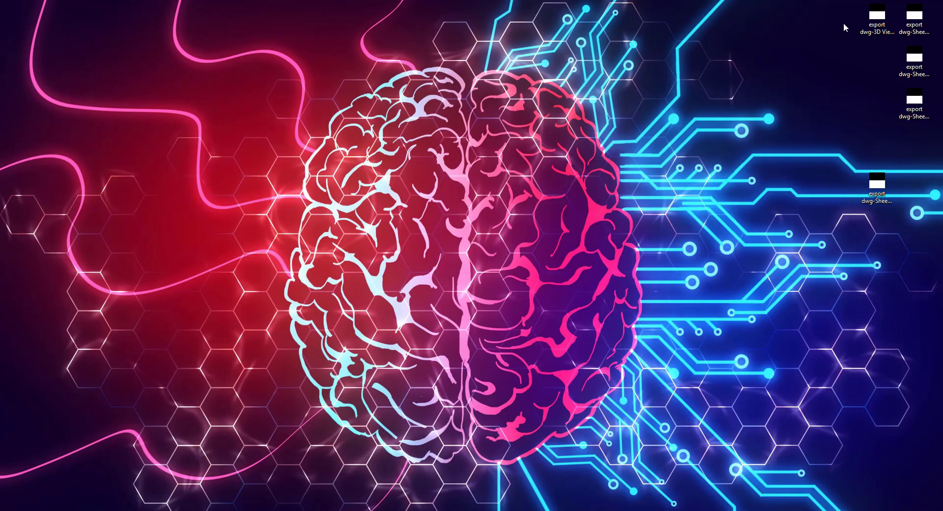
drag(844, 24, 911, 218)
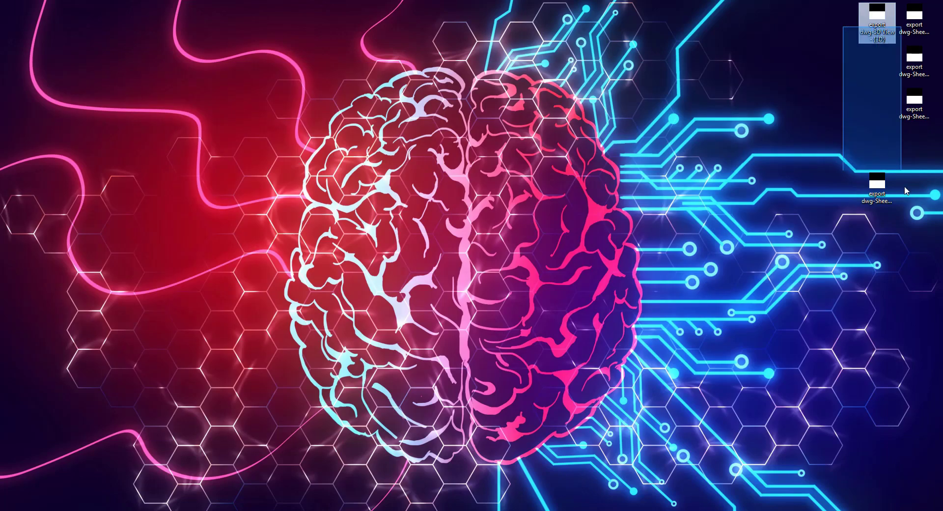
key(Delete)
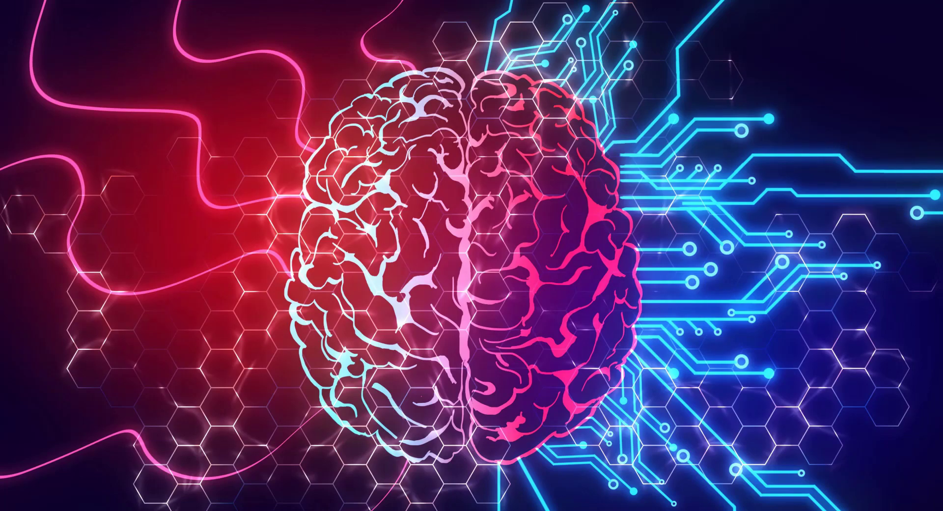
Back in Revit, open DWG Export and exclude Floor Plan: Yangın and Section 2 from the export list.
key(alt+Tab)
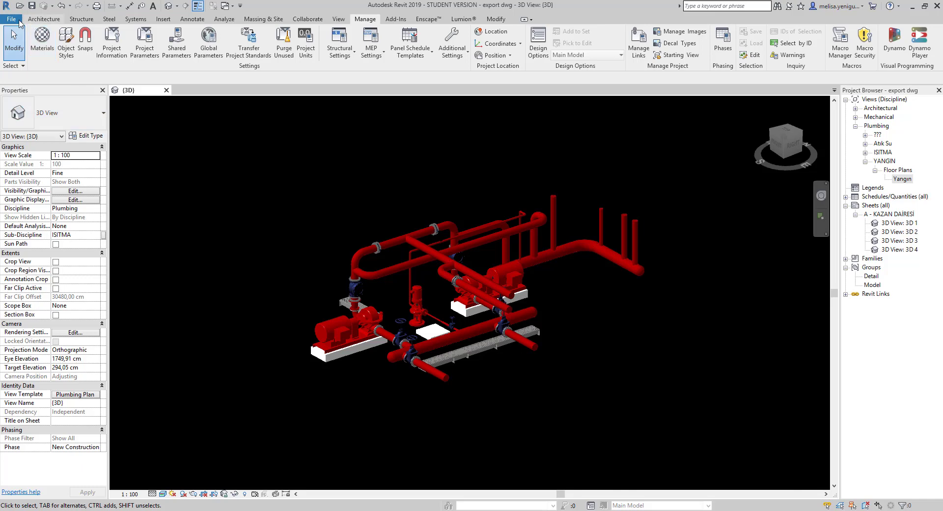
key(alt+f)
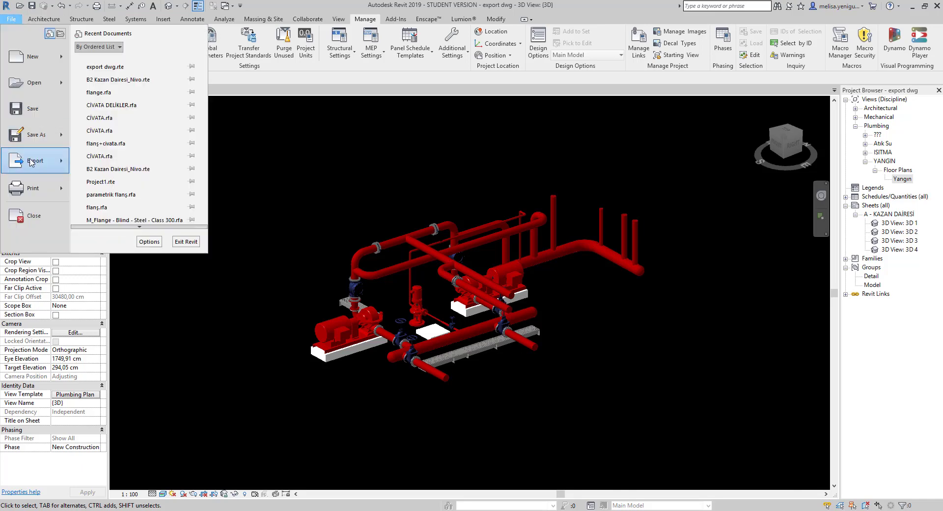
mouse_move(136, 59)
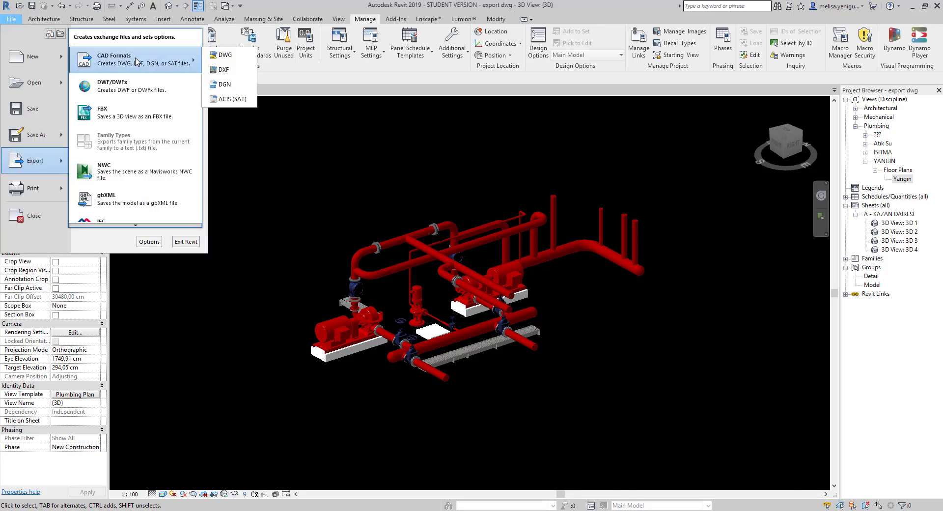
click(231, 55)
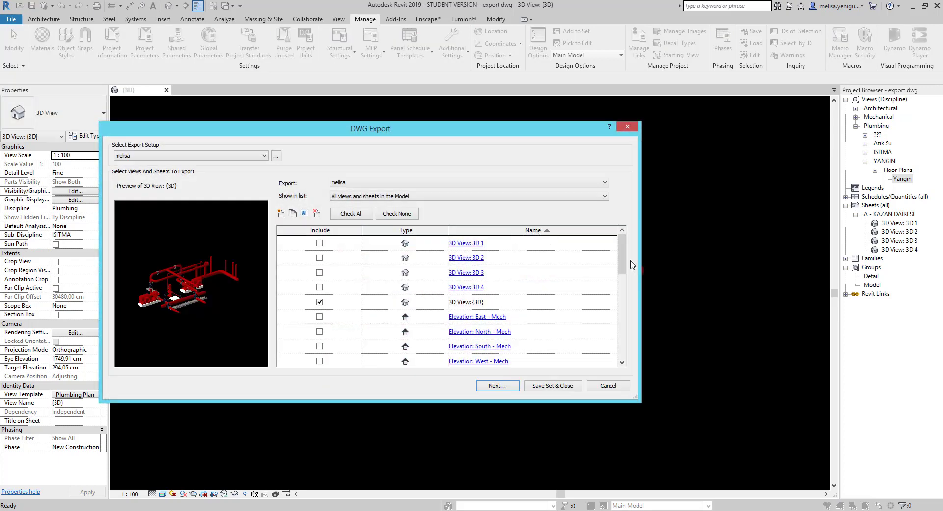
drag(625, 256, 622, 314)
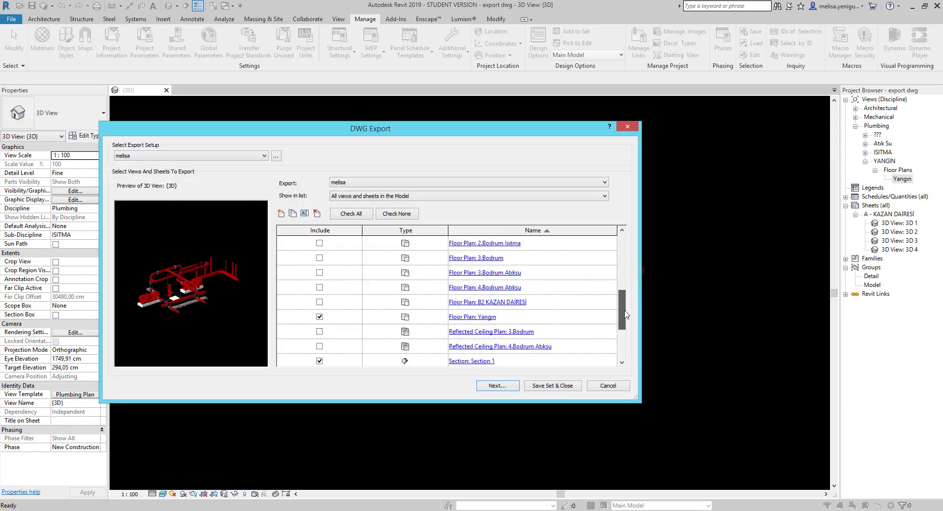
click(319, 301)
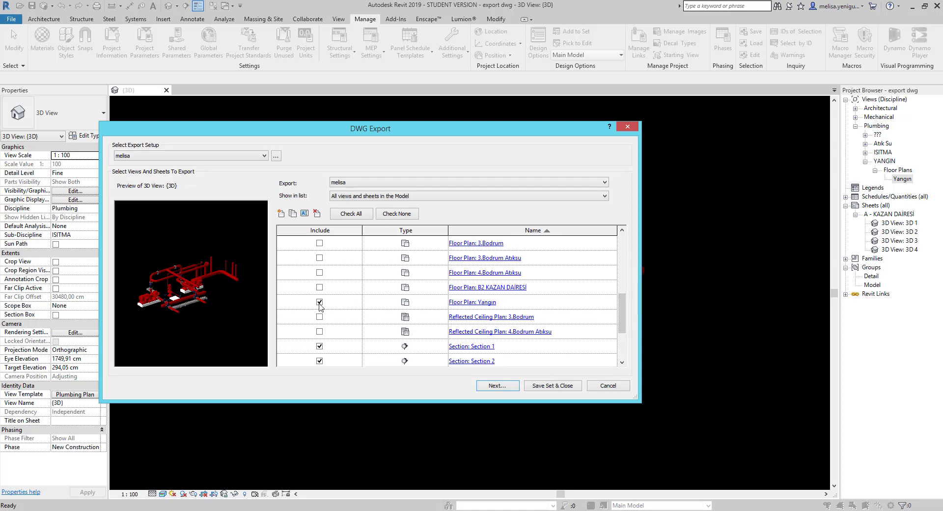
click(318, 349)
click(319, 362)
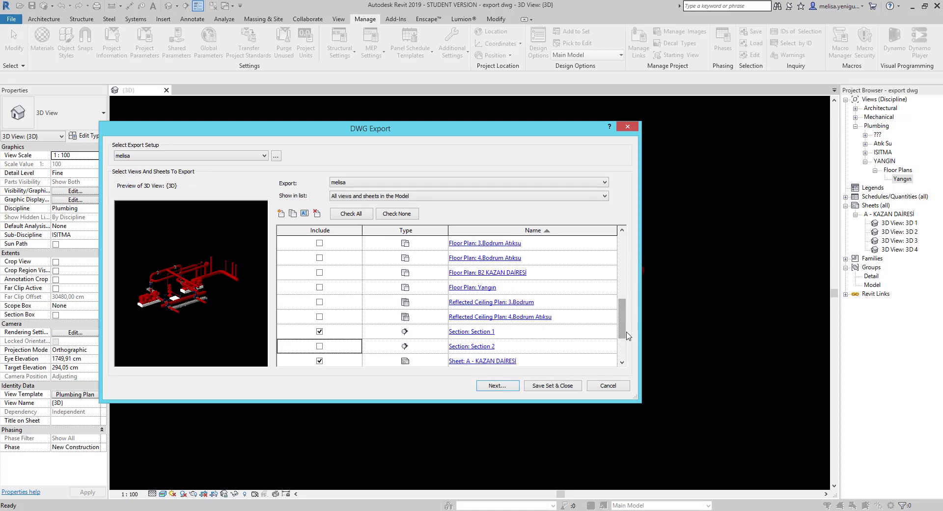
mouse_move(622, 323)
mouse_down()
mouse_move(627, 334)
mouse_move(625, 263)
mouse_up()
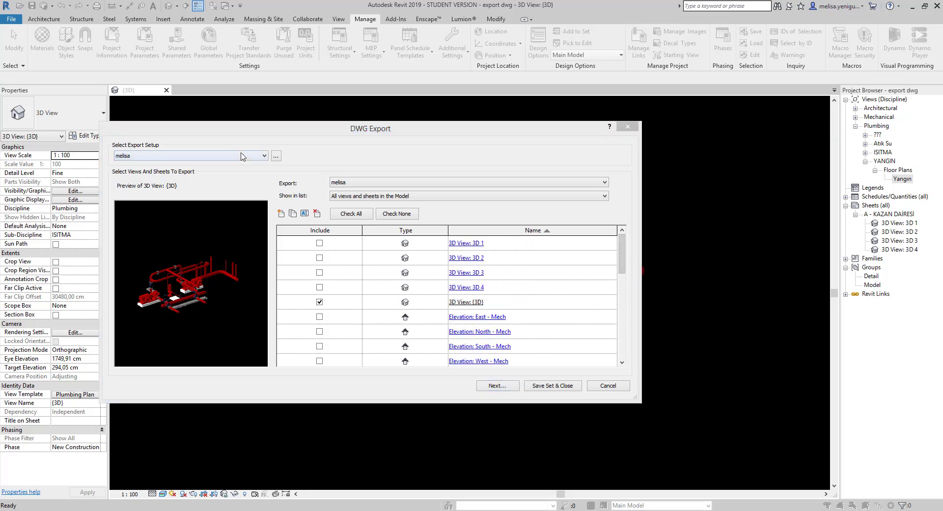
Review the export setup's Layers and Solids options, accept them, and continue to saving.
click(276, 156)
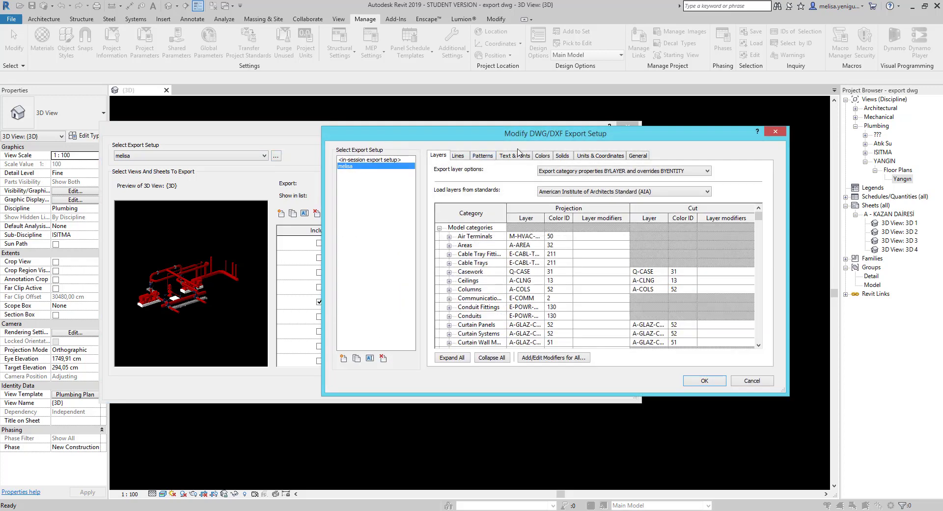
click(568, 158)
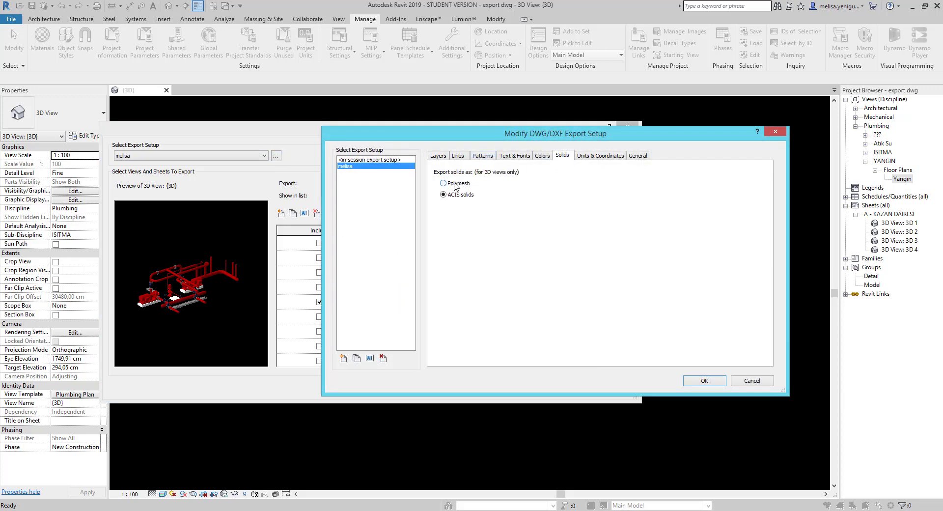
click(712, 382)
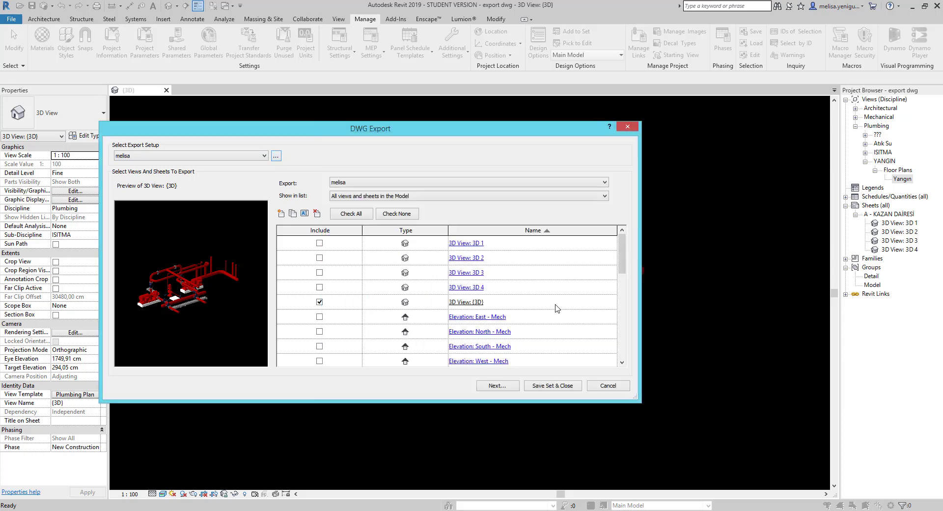
click(503, 386)
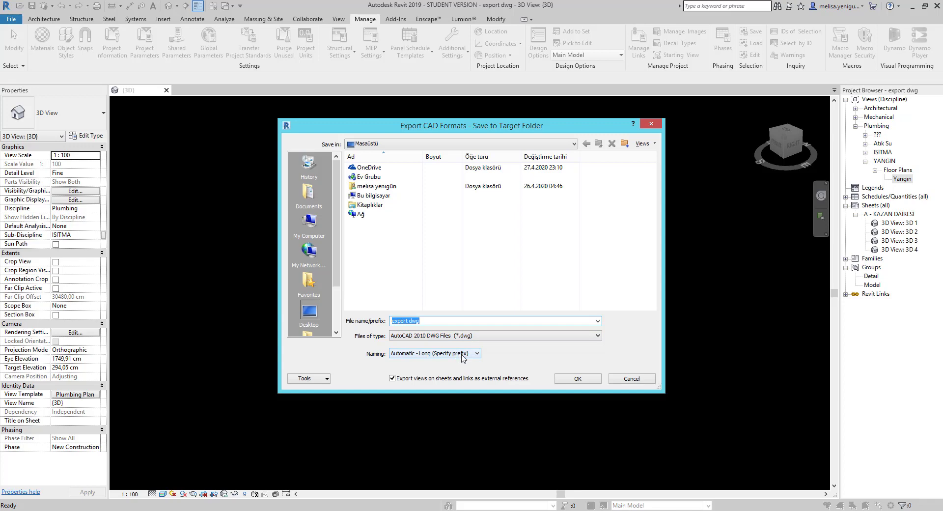
Export with Automatic - Long (Specify prefix) naming, not exporting sheet views and links as external references.
click(462, 353)
click(423, 370)
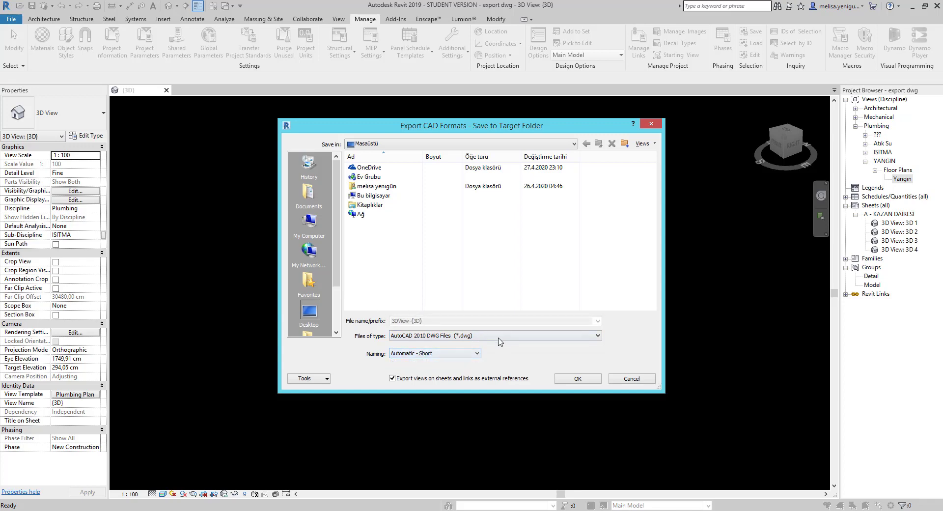
click(456, 354)
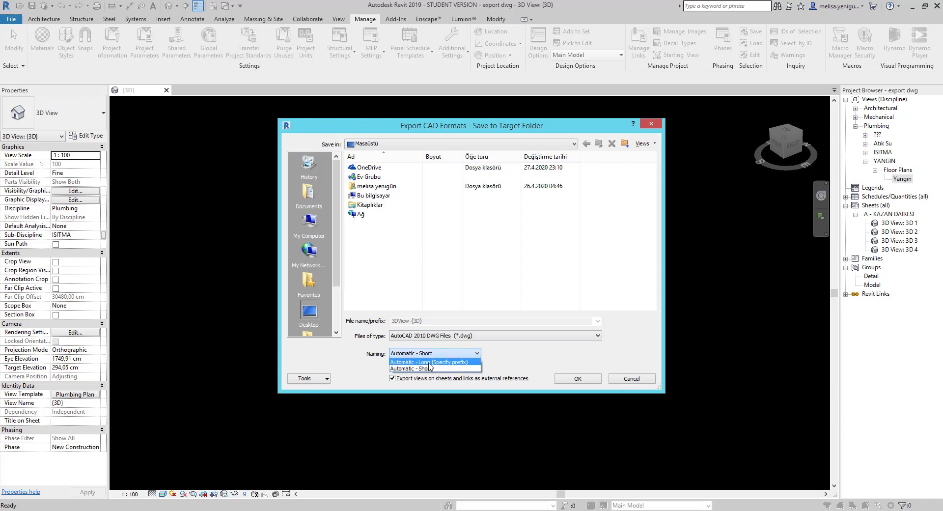
click(429, 363)
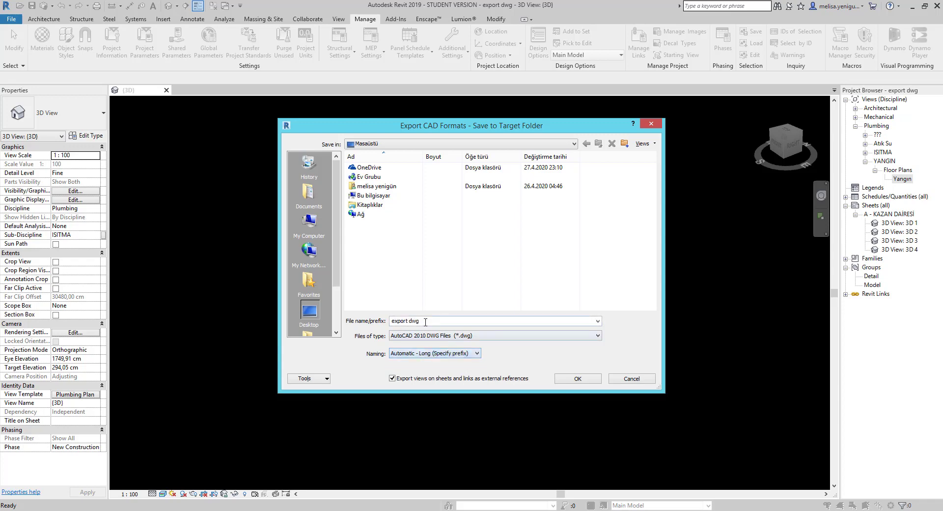
click(392, 379)
click(574, 381)
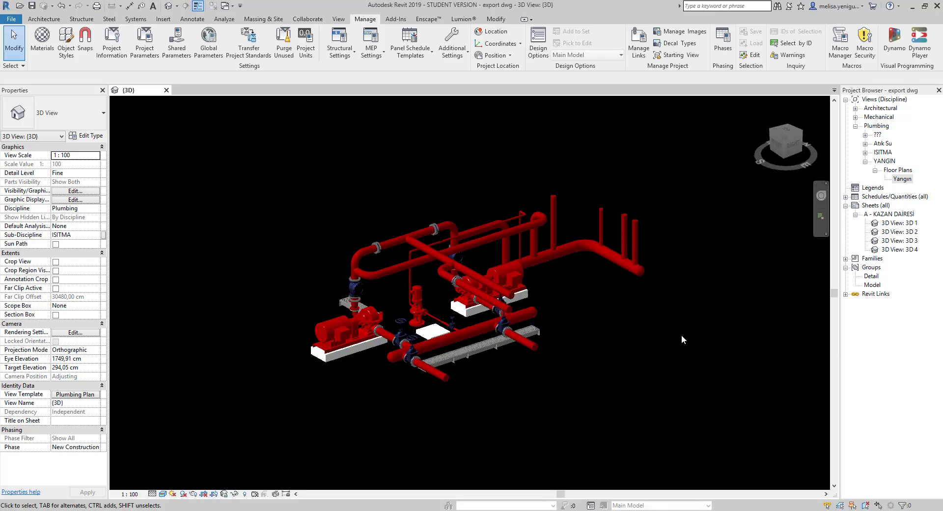
Open the exported 3D View DWG from the desktop in AutoCAD and zoom to extents.
click(915, 7)
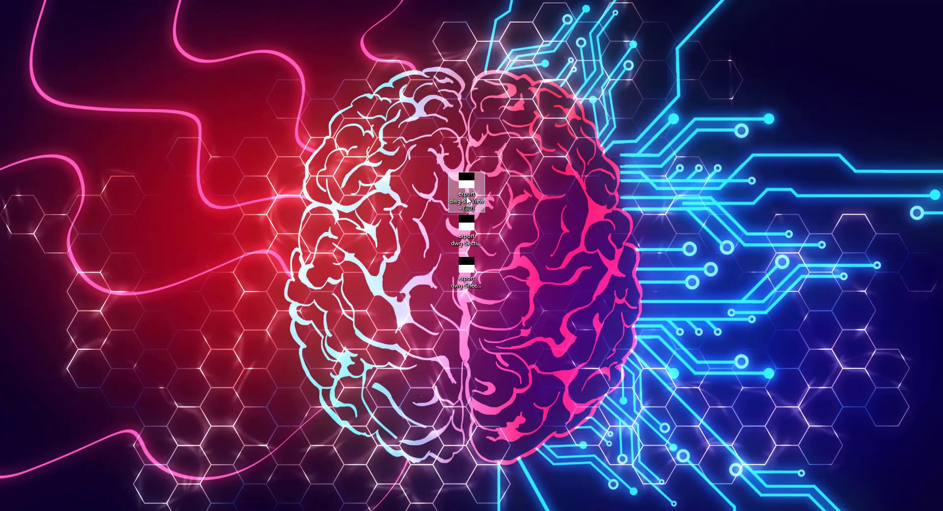
double_click(467, 199)
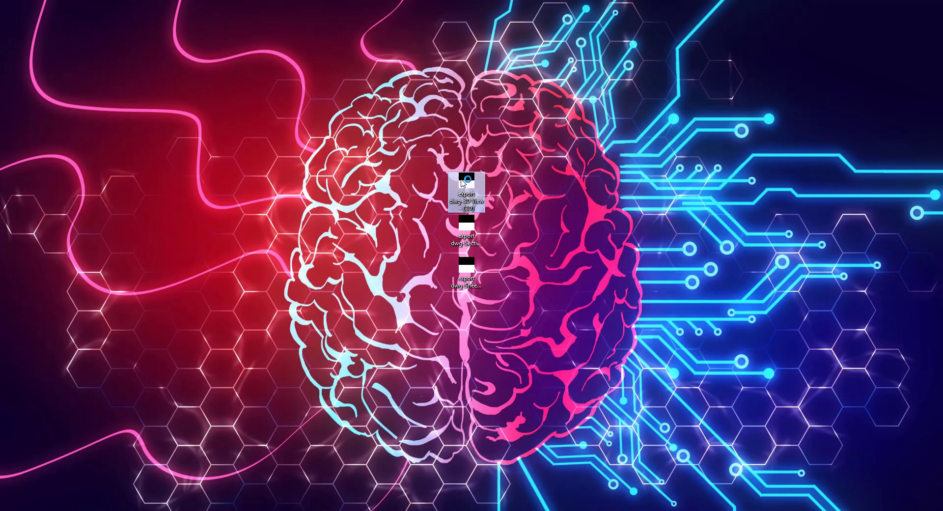
click(525, 210)
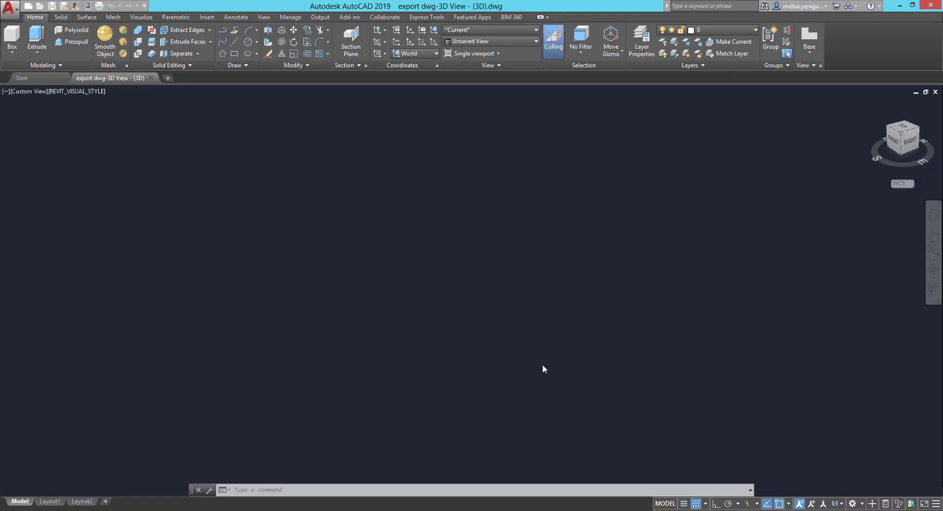
middle_click(588, 288)
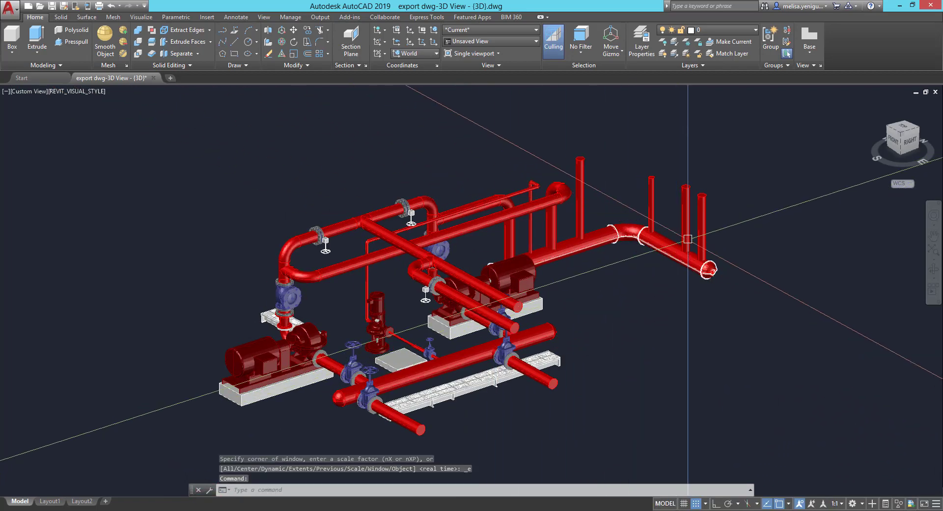
Zoom in and select two vertical pipes of the red piping model.
scroll(642, 278, up, 2)
scroll(723, 246, up, 3)
click(700, 179)
scroll(688, 157, up, 5)
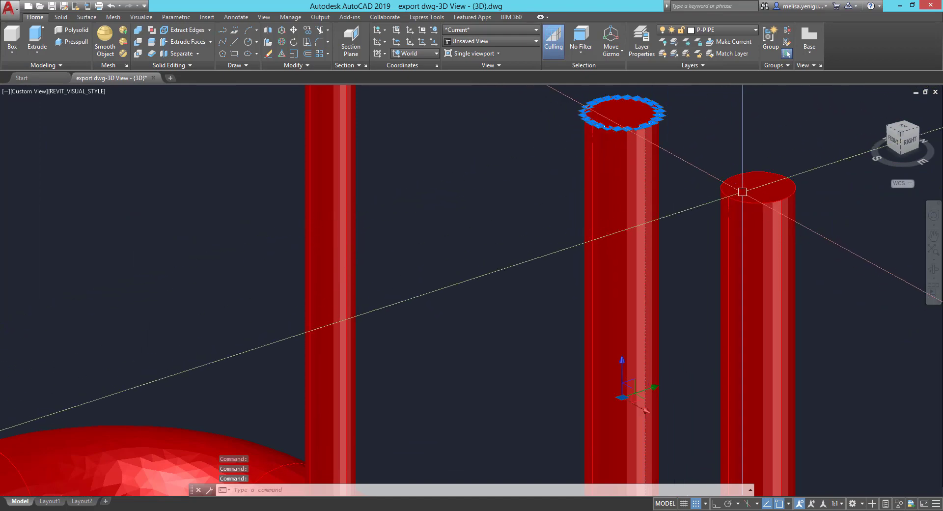
click(741, 209)
scroll(741, 206, down, 4)
scroll(742, 200, down, 3)
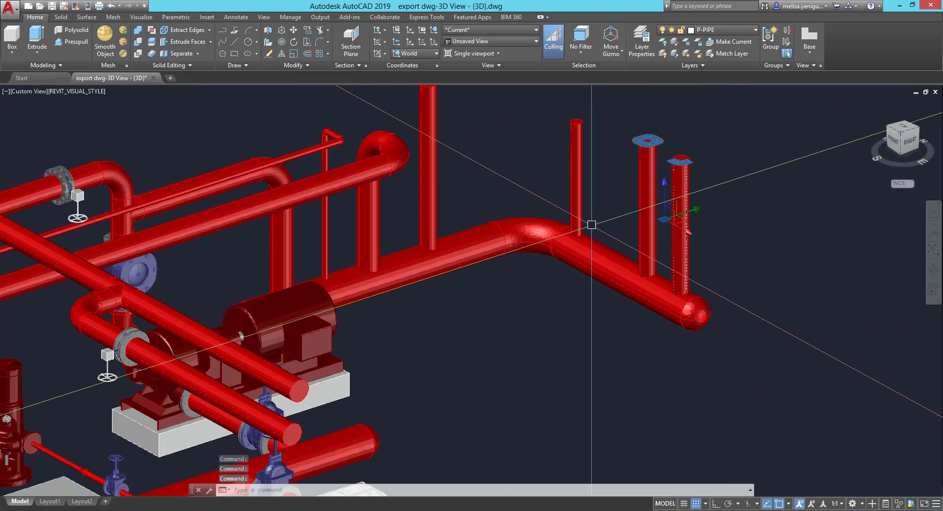
middle_drag(589, 224, 622, 231)
Reposition the view and select the near red pipe and its end face.
scroll(521, 201, down, 2)
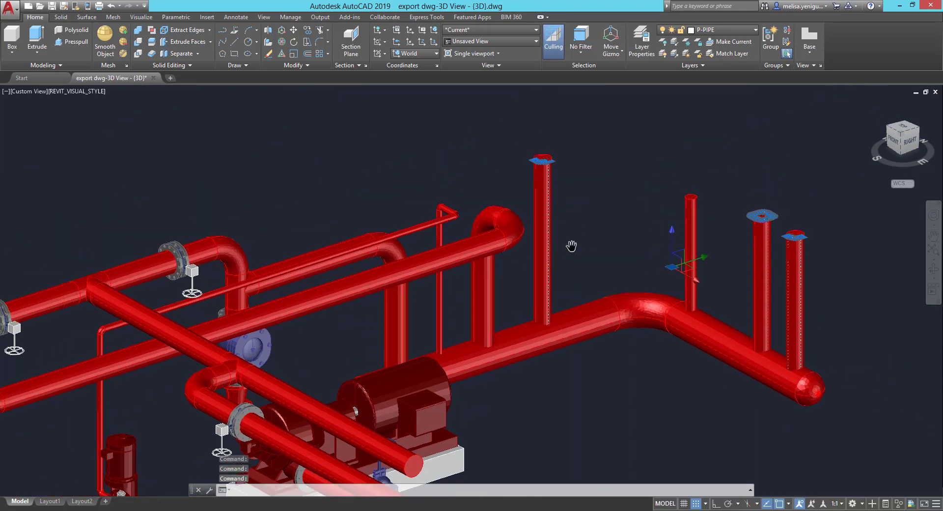
scroll(568, 247, down, 2)
scroll(539, 251, down, 2)
scroll(473, 276, down, 1)
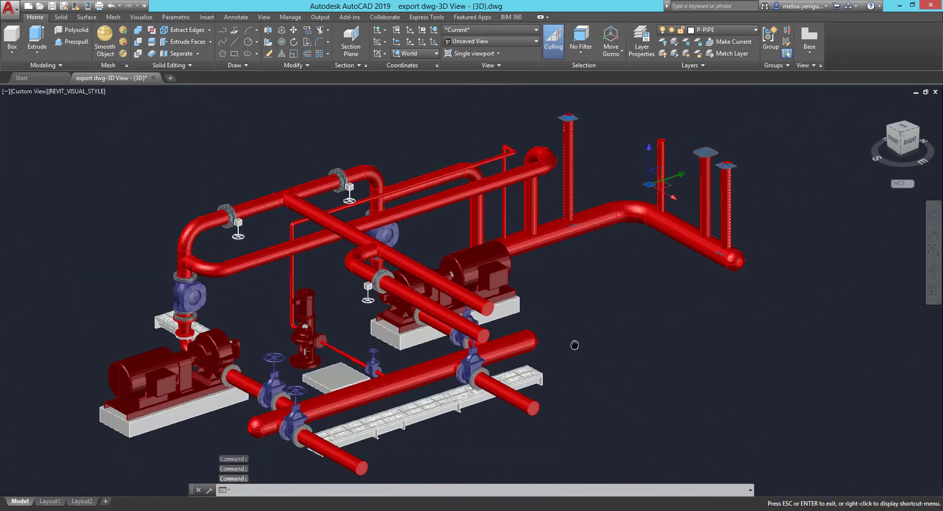
middle_drag(552, 441, 527, 343)
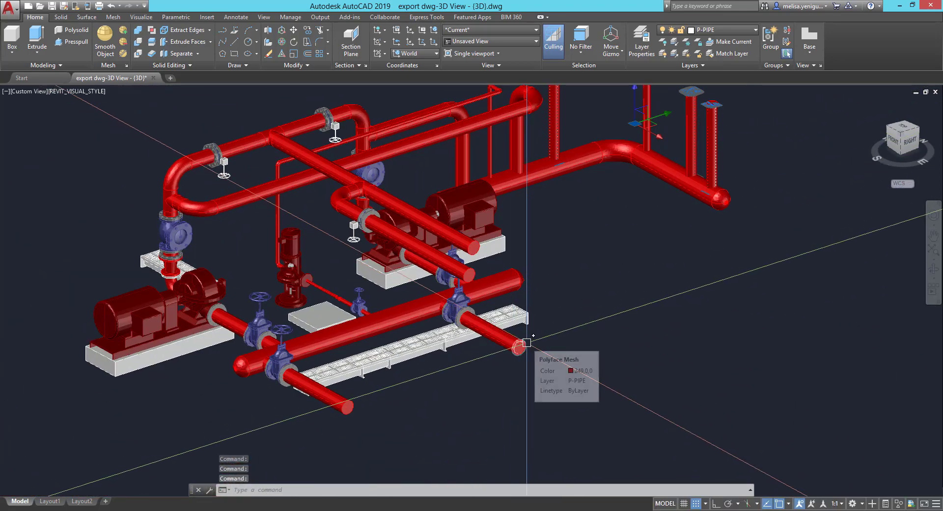
scroll(544, 363, down, 2)
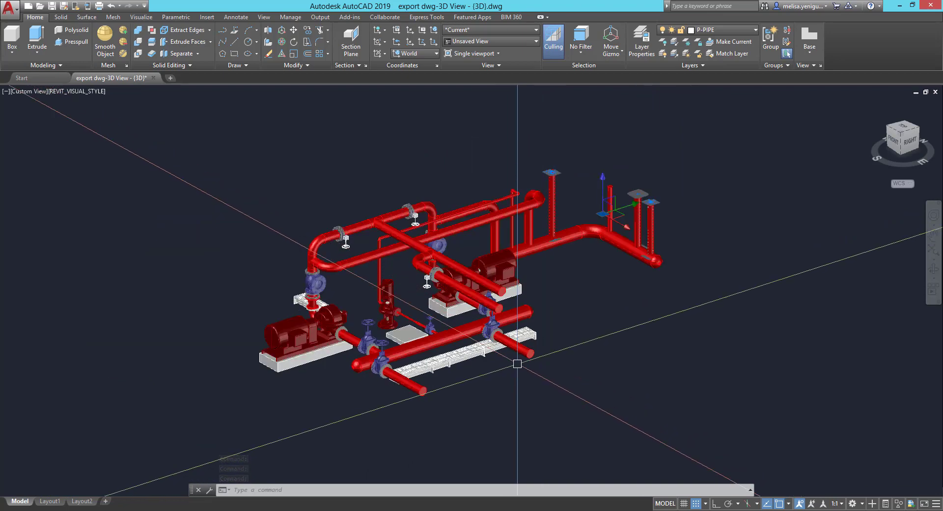
scroll(517, 364, up, 3)
click(531, 349)
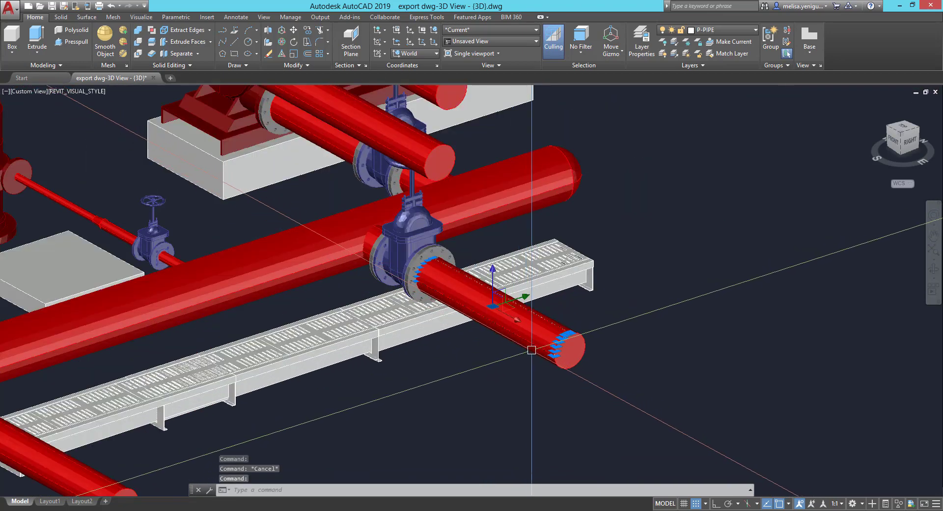
scroll(491, 339, down, 2)
scroll(464, 363, down, 1)
scroll(460, 372, down, 1)
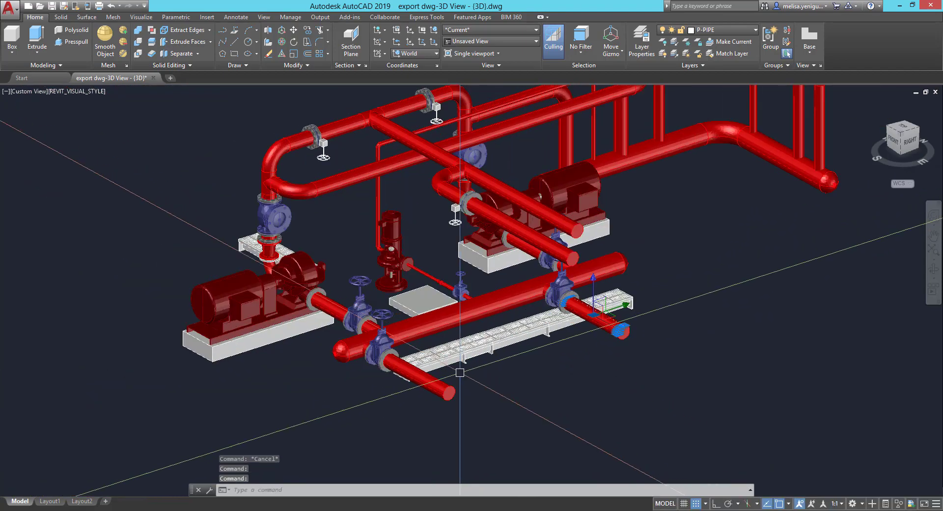
scroll(460, 372, up, 4)
drag(497, 452, 438, 400)
middle_drag(414, 379, 451, 324)
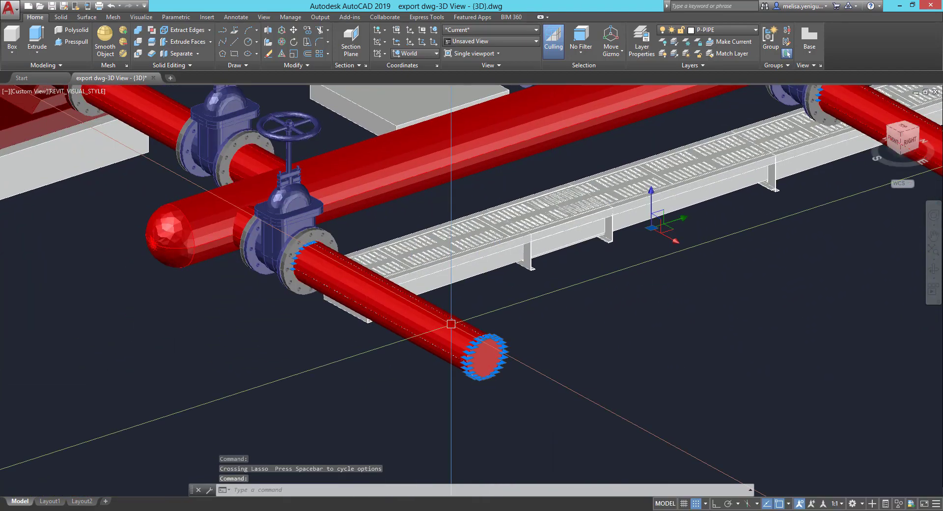
Delete the selected pipe end face, undo it, then recentre on the pump and valves.
key(Delete)
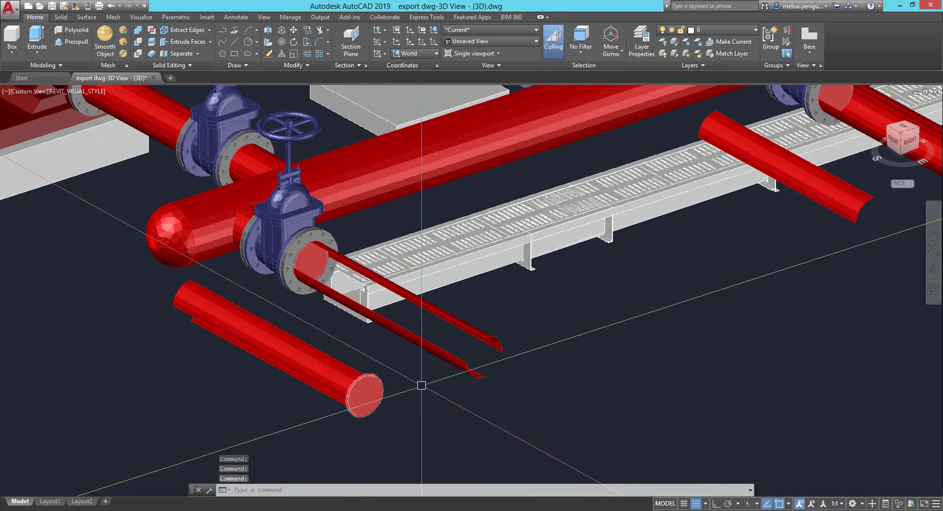
key(ctrl+z)
click(264, 239)
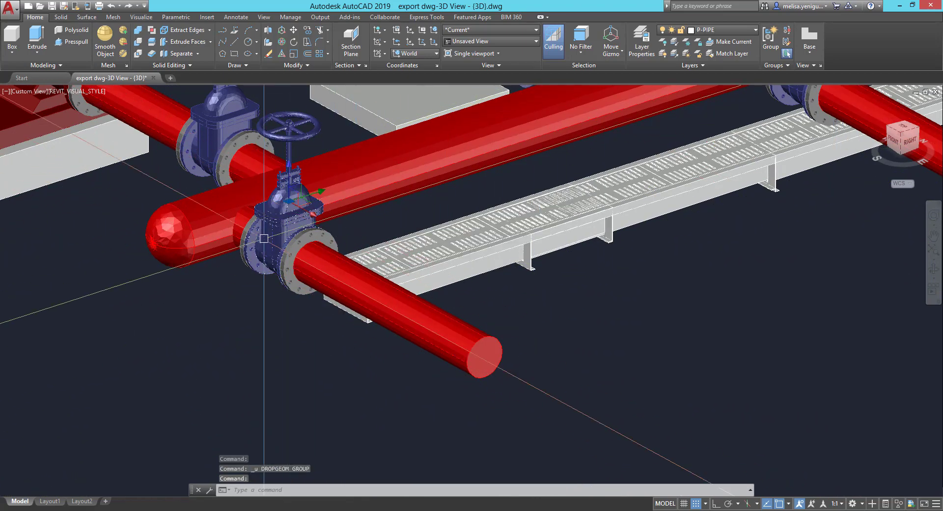
middle_drag(264, 239, 452, 291)
mouse_move(523, 297)
middle_down()
mouse_move(524, 352)
mouse_move(502, 329)
middle_up()
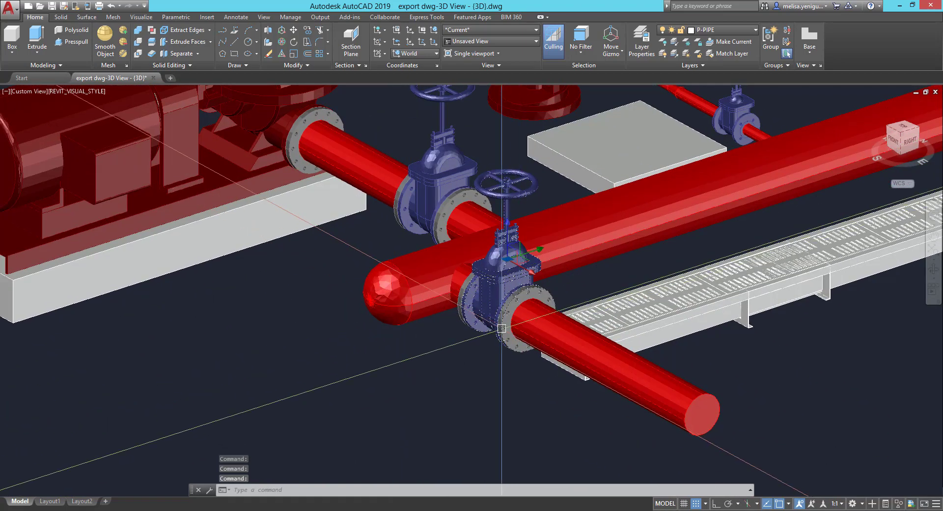
scroll(502, 328, down, 5)
middle_drag(380, 315, 365, 352)
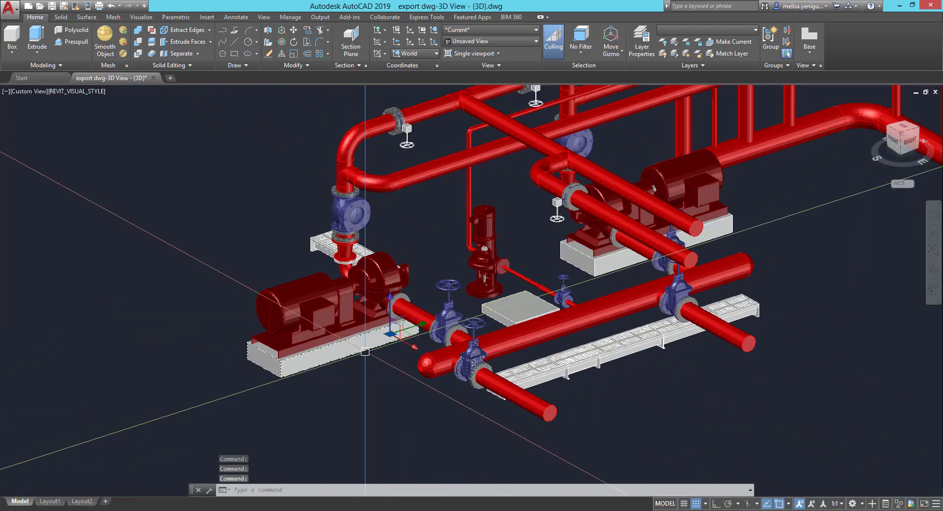
scroll(621, 373, up, 3)
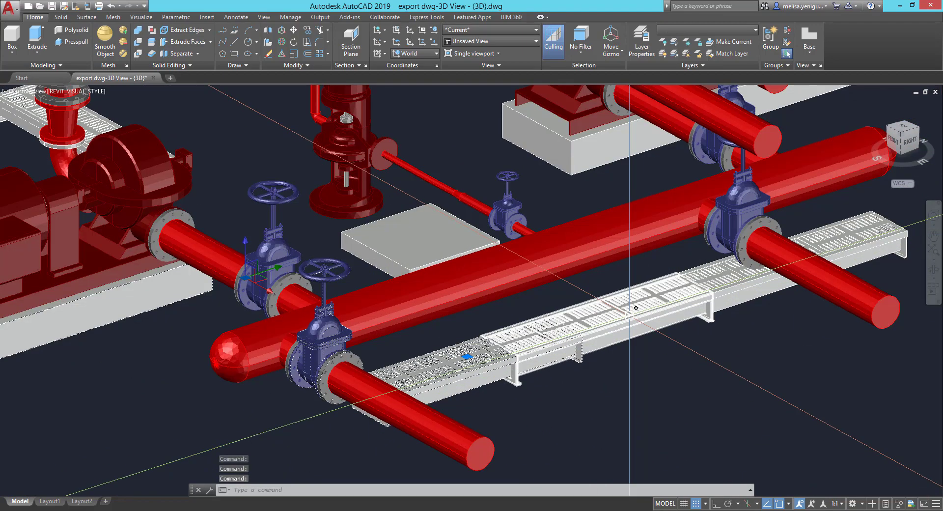
scroll(636, 307, up, 3)
Try stretching a grating grip, cancel it, and close the drawing answering the save prompt.
click(570, 284)
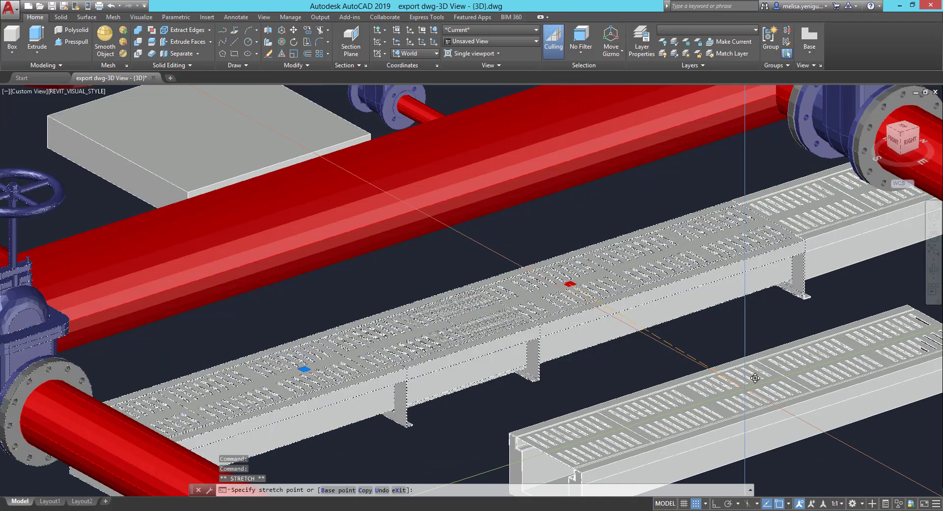
scroll(659, 341, down, 2)
scroll(659, 340, down, 3)
middle_drag(680, 409, 596, 389)
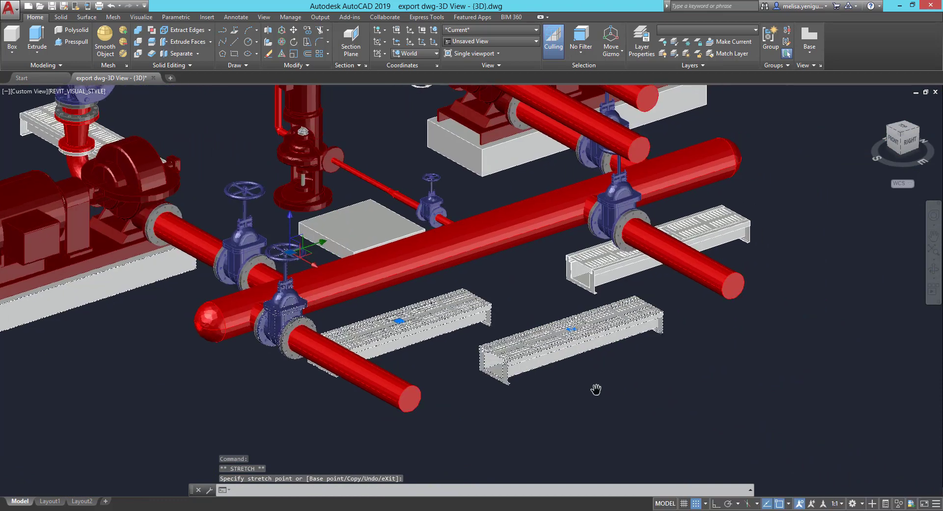
key(Escape)
key(Escape)
scroll(418, 410, down, 4)
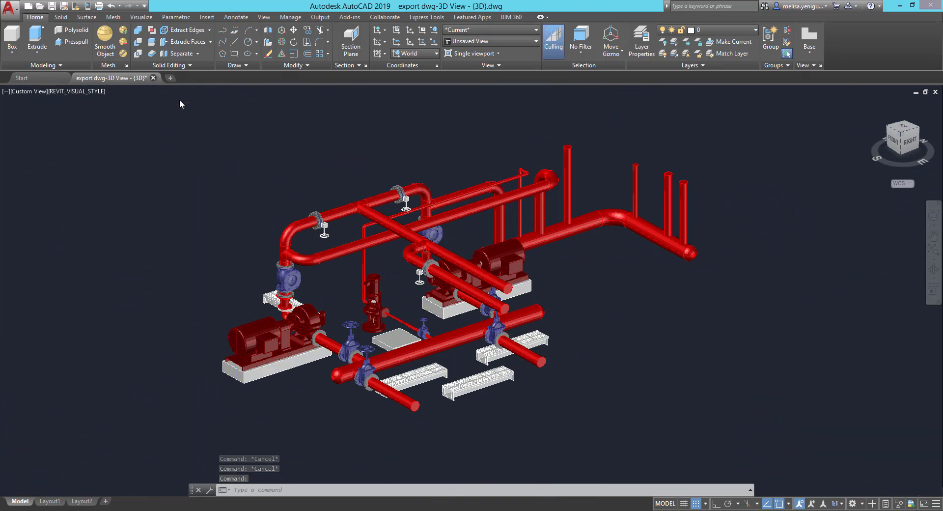
key(ctrl+F4)
click(509, 282)
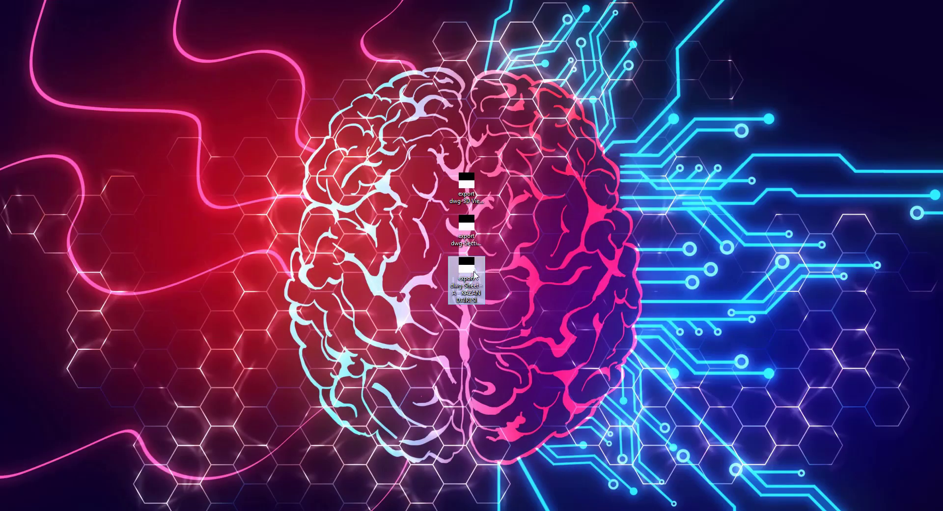
Open the exported KAZAN DAİRESİ sheet DWG, switch to Model space, and list its xrefs.
double_click(466, 265)
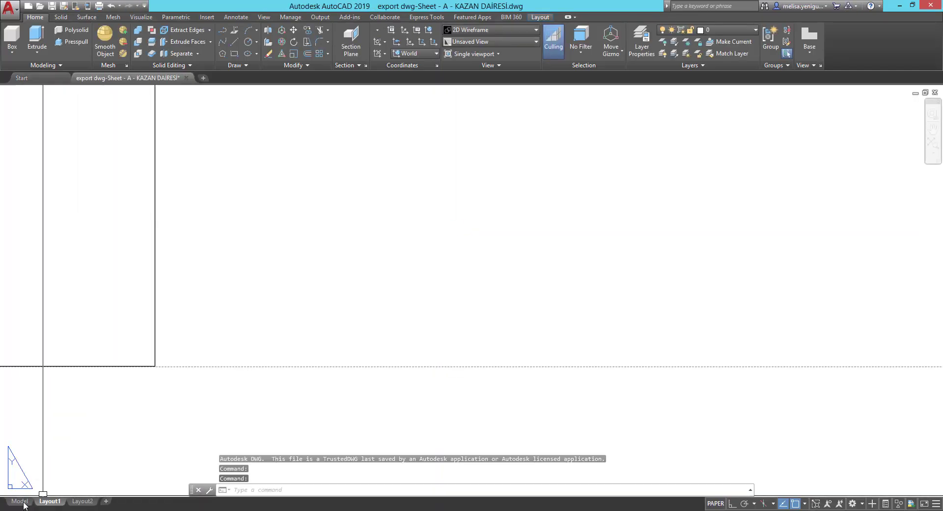
click(20, 501)
scroll(612, 217, down, 4)
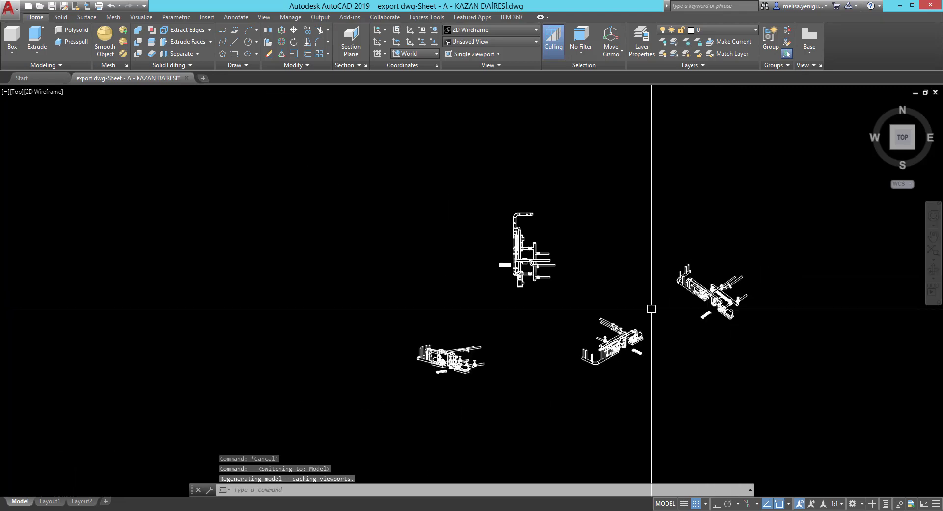
text(xr)
key(Return)
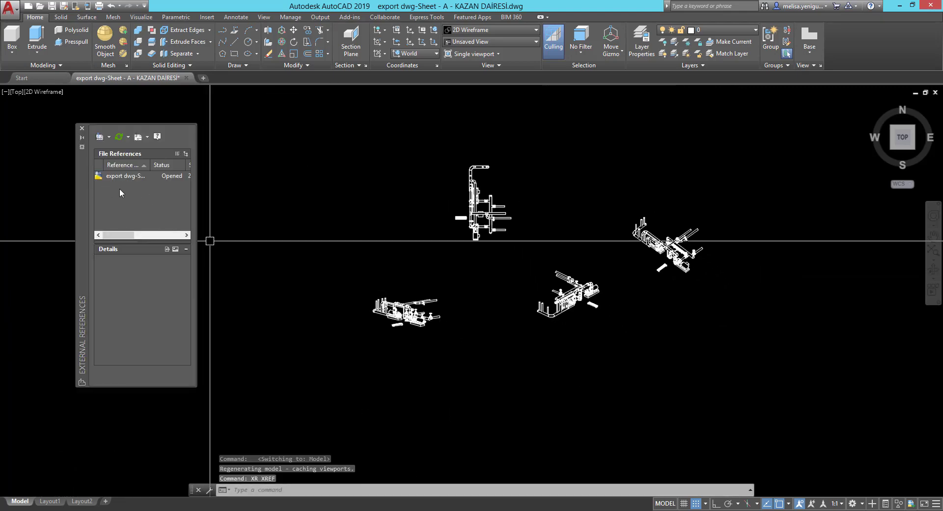
click(82, 129)
Select the elbow, upper pipe and other piping to inspect them, then clear selections.
click(375, 305)
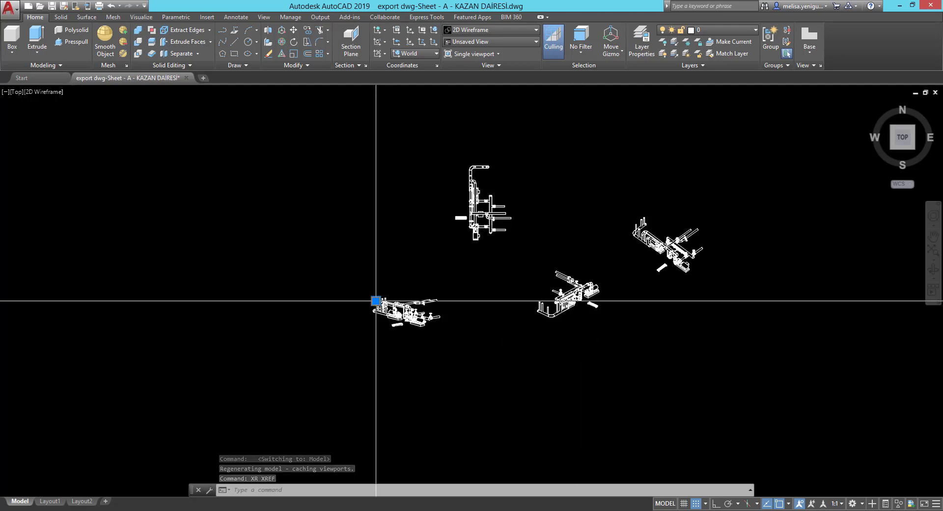
scroll(418, 320, up, 8)
key(Escape)
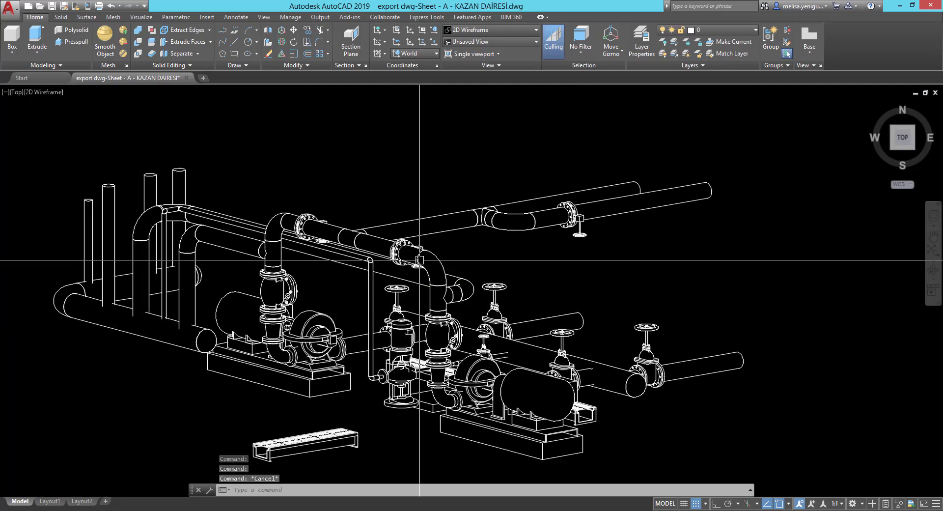
click(437, 265)
click(469, 231)
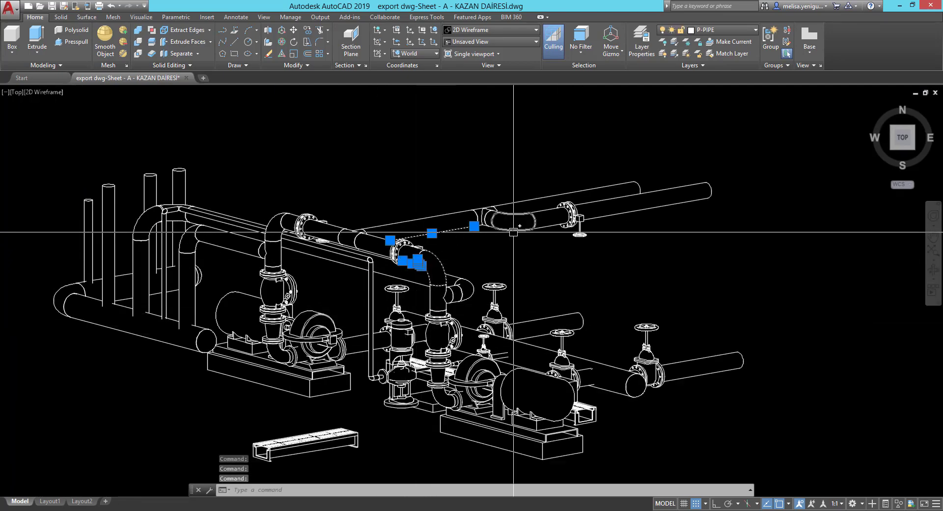
scroll(526, 247, down, 5)
key(Escape)
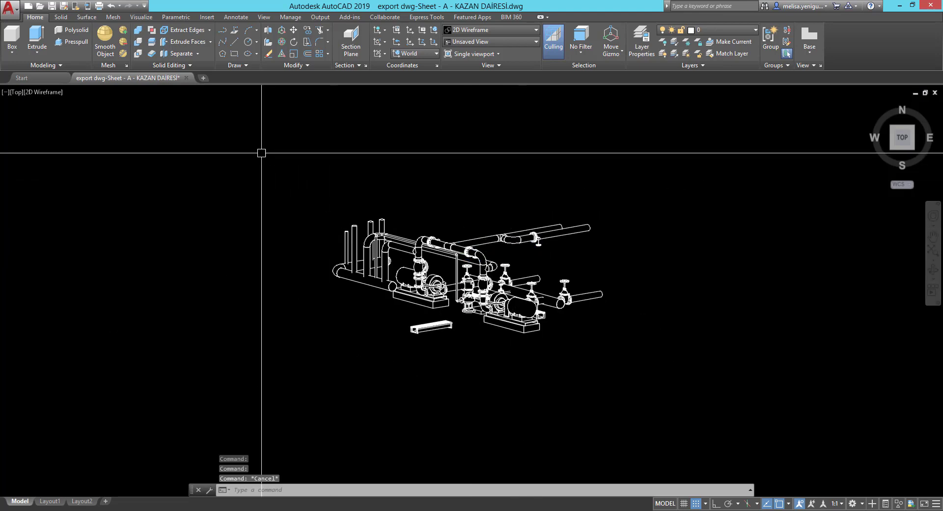
drag(261, 151, 529, 356)
key(Escape)
scroll(528, 357, down, 5)
scroll(489, 311, up, 2)
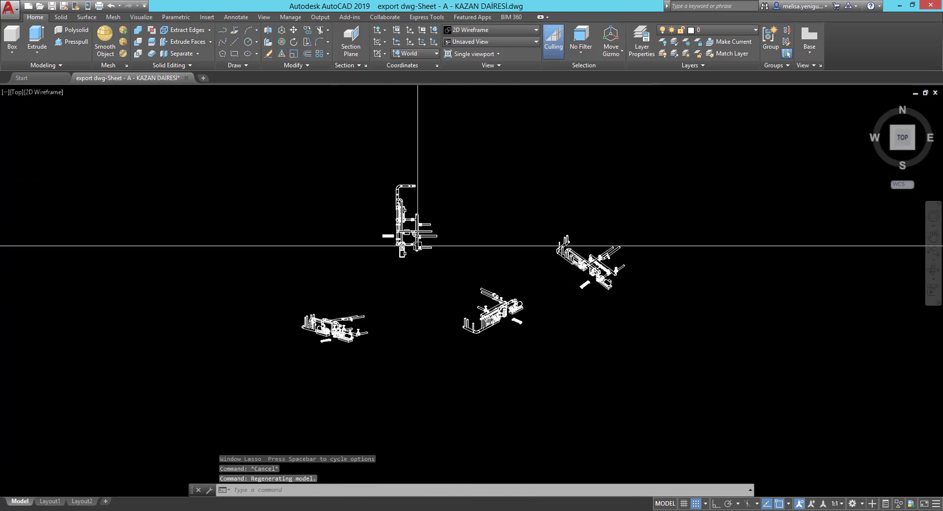
scroll(414, 248, up, 2)
scroll(592, 286, down, 1)
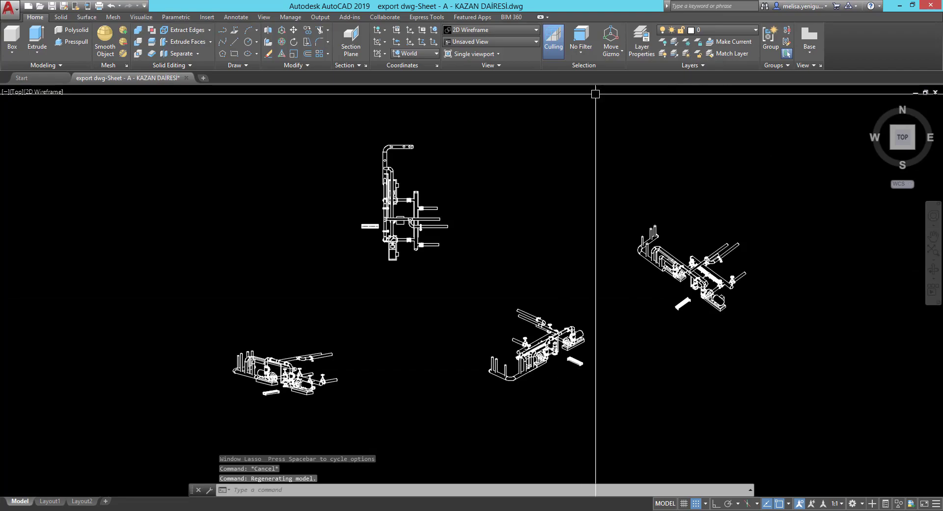
click(892, 5)
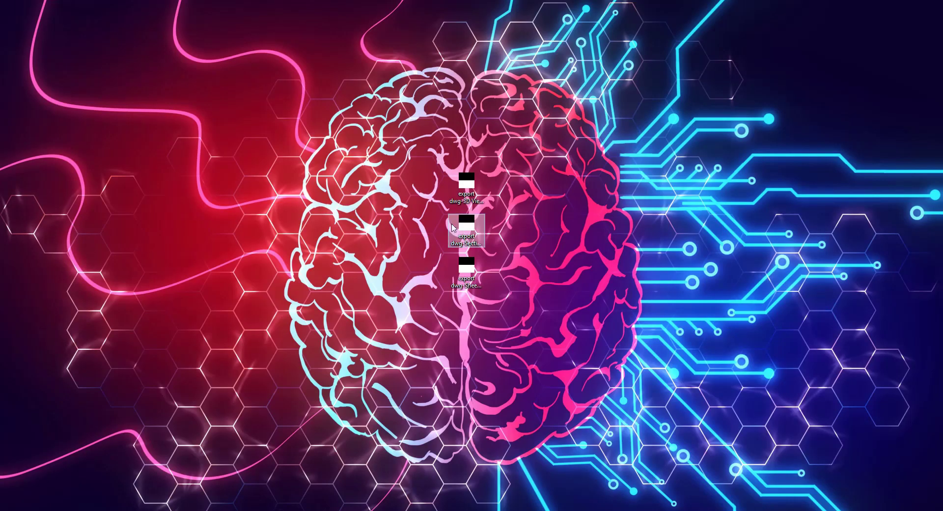
Open the exported Section 1 DWG and zoom and pan to review it.
double_click(470, 233)
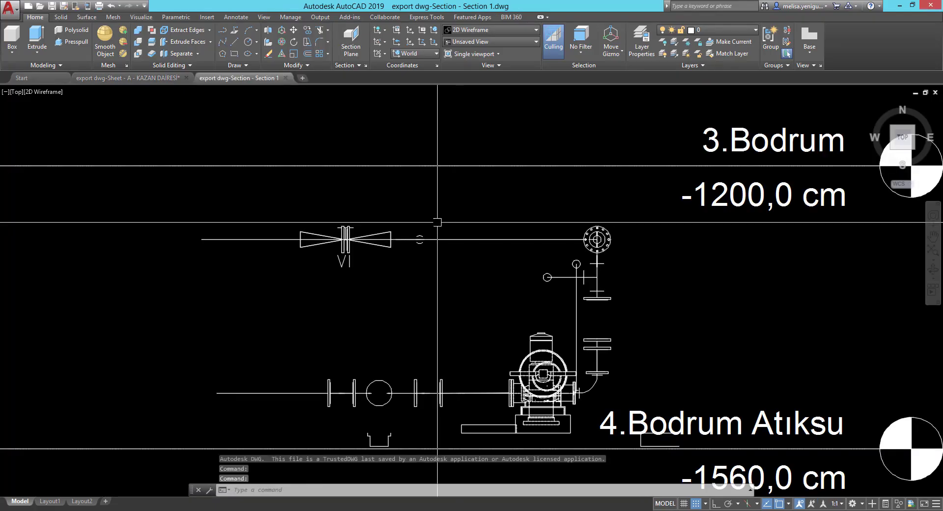
scroll(441, 228, down, 4)
scroll(476, 211, down, 2)
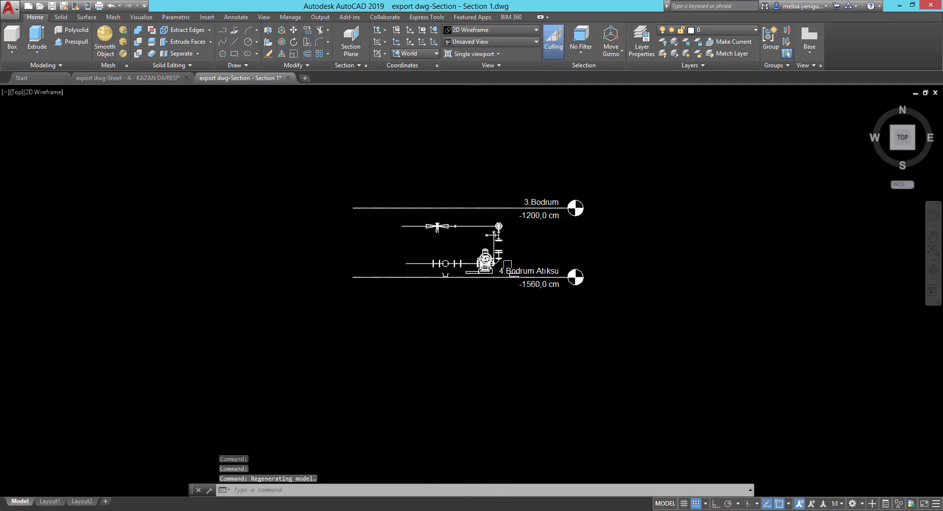
scroll(453, 267, up, 3)
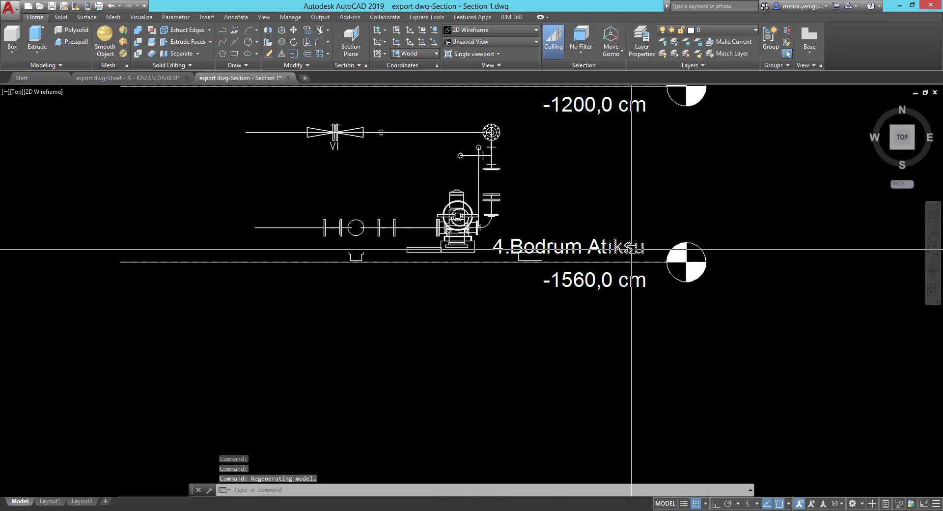
scroll(628, 253, down, 2)
middle_drag(608, 316, 548, 264)
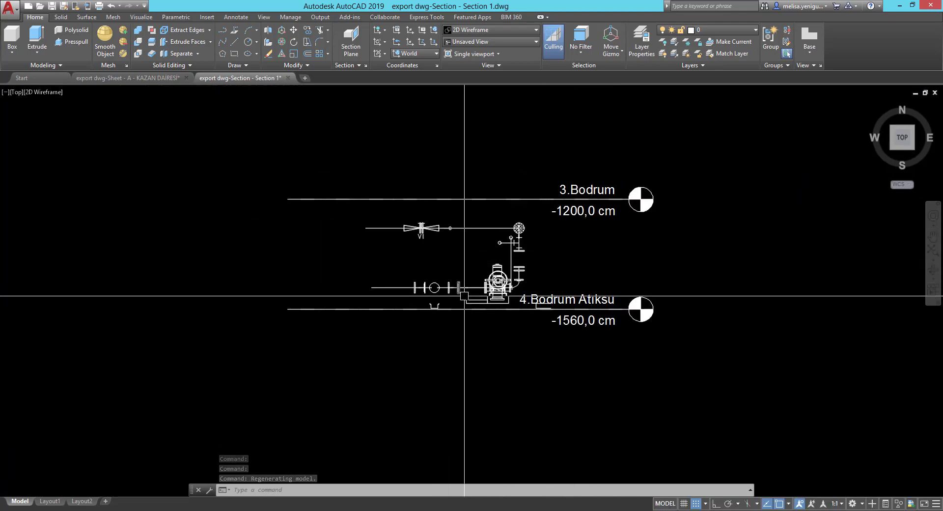
scroll(421, 285, up, 4)
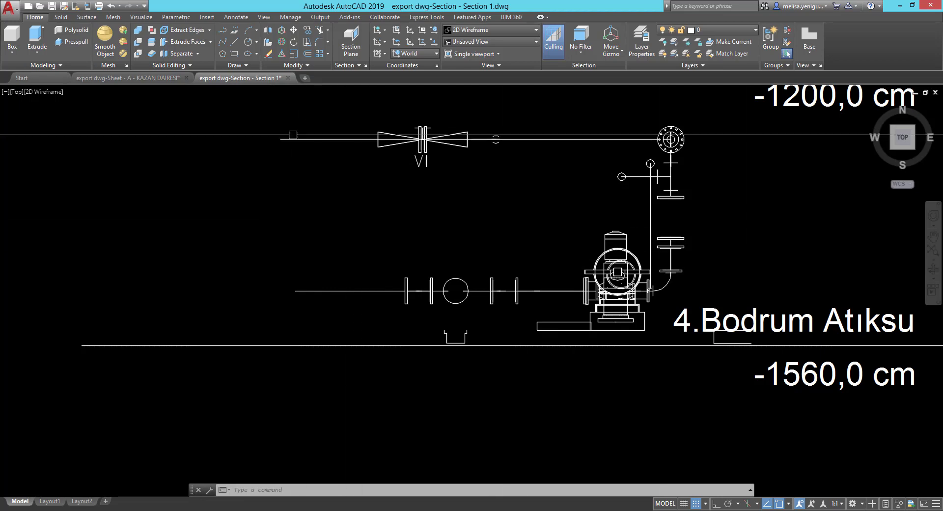
Close the section and sheet drawings, choosing Hayır to discard changes.
click(288, 78)
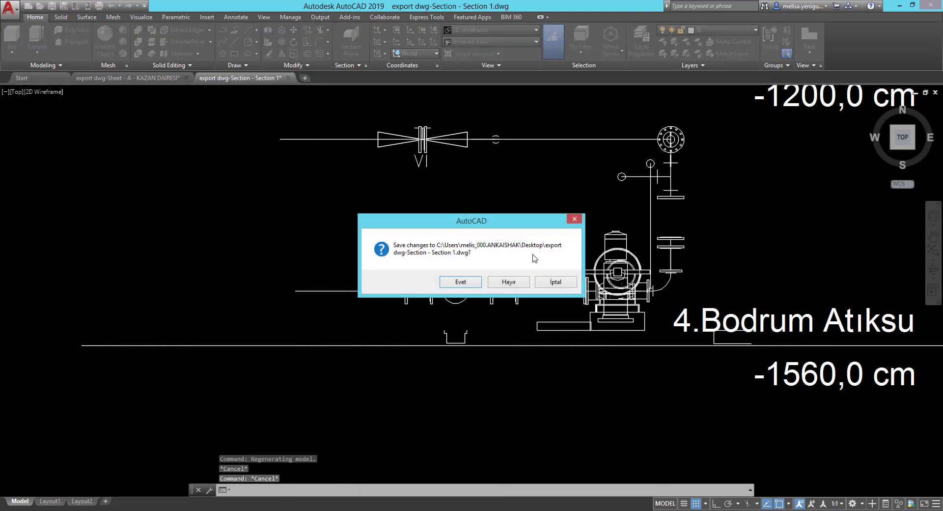
click(507, 283)
click(186, 78)
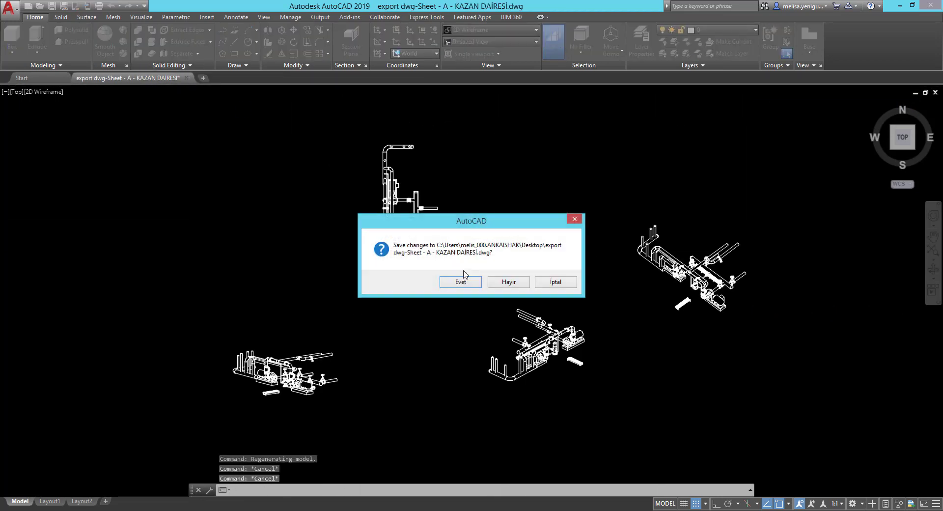
click(498, 281)
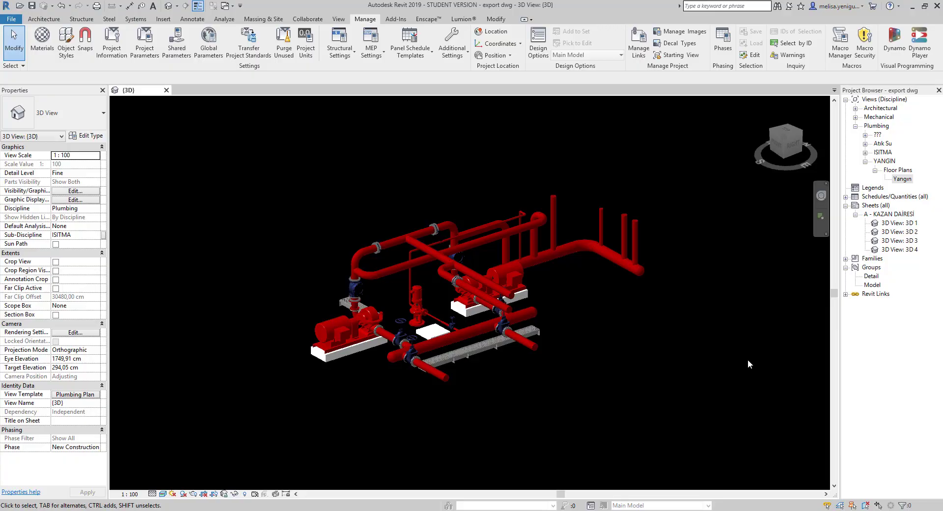
Open the A - KAZAN DAİRESİ sheet from the Project Browser, zoom out, and bring up File > Export.
double_click(899, 225)
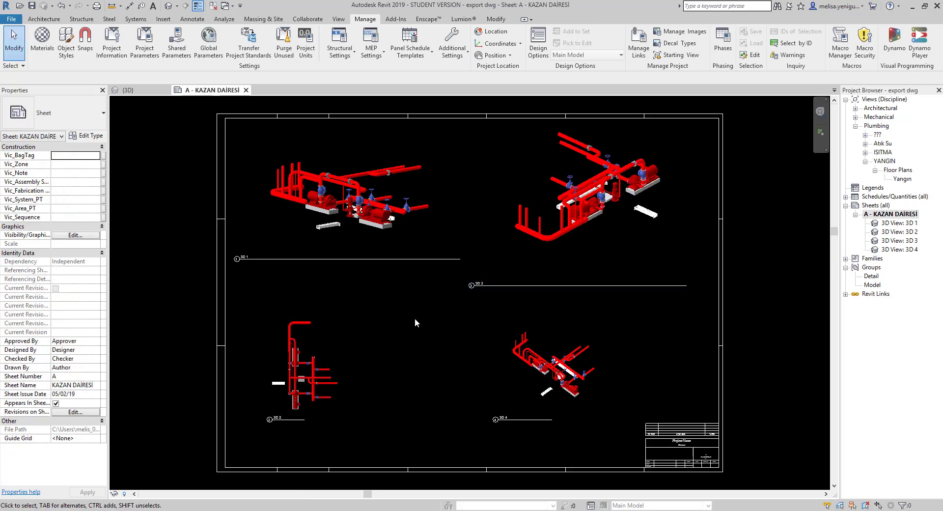
scroll(415, 318, down, 1)
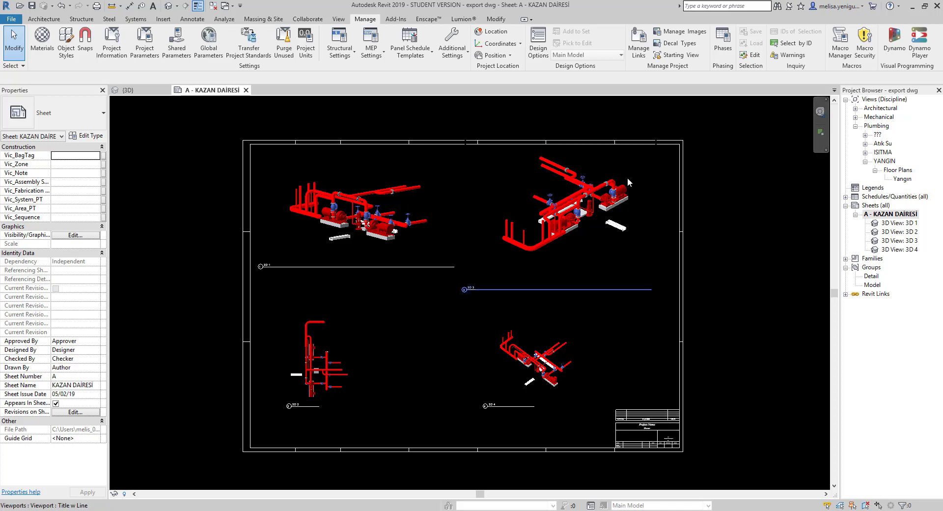
click(11, 19)
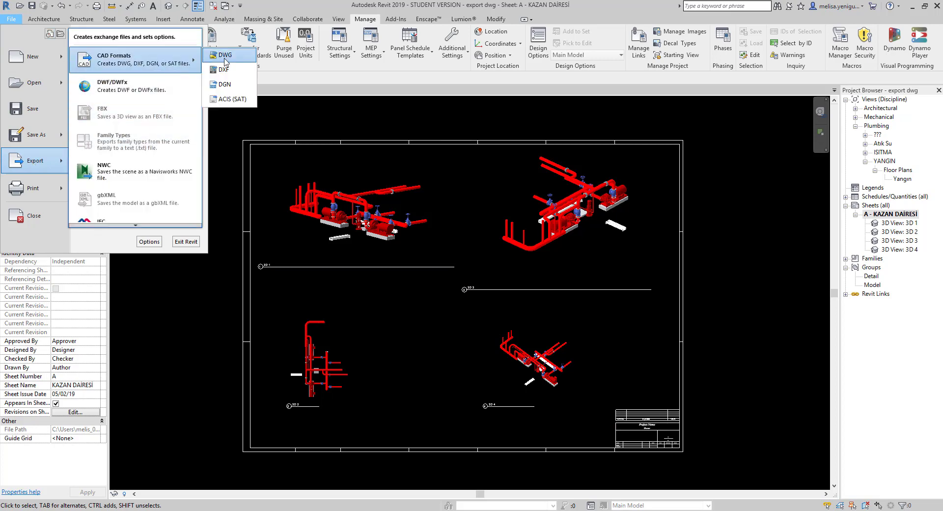
Open DWG Export, keeping the existing saved export setup and current view/sheet set.
click(331, 96)
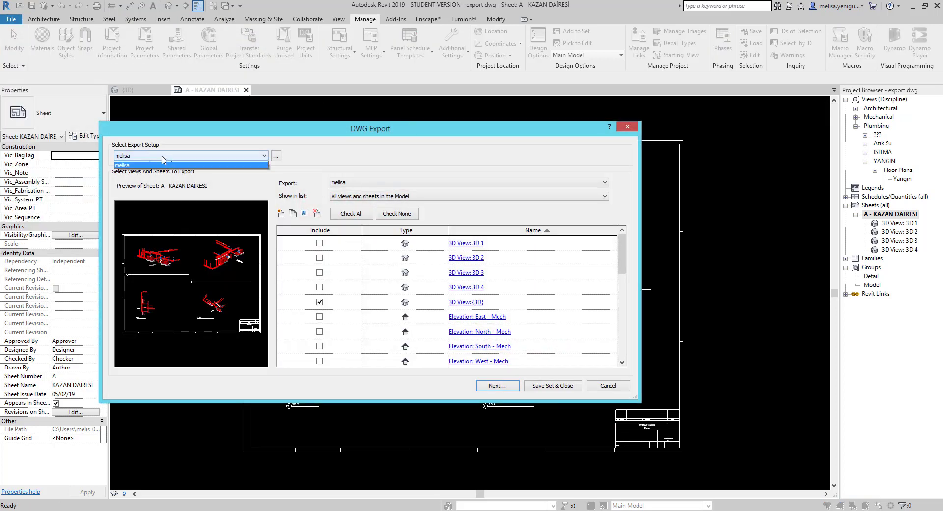
click(145, 156)
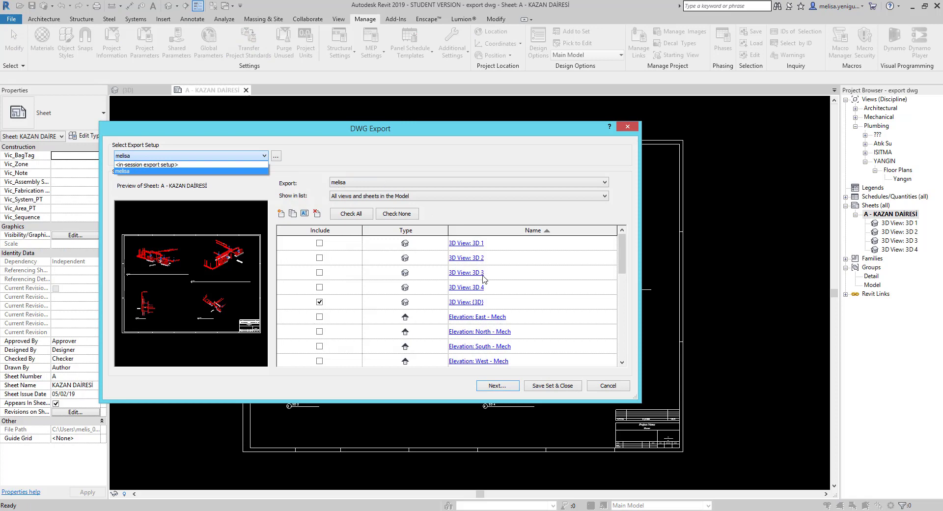
click(623, 256)
mouse_move(623, 256)
mouse_down()
mouse_move(623, 358)
mouse_move(622, 245)
mouse_up()
click(360, 183)
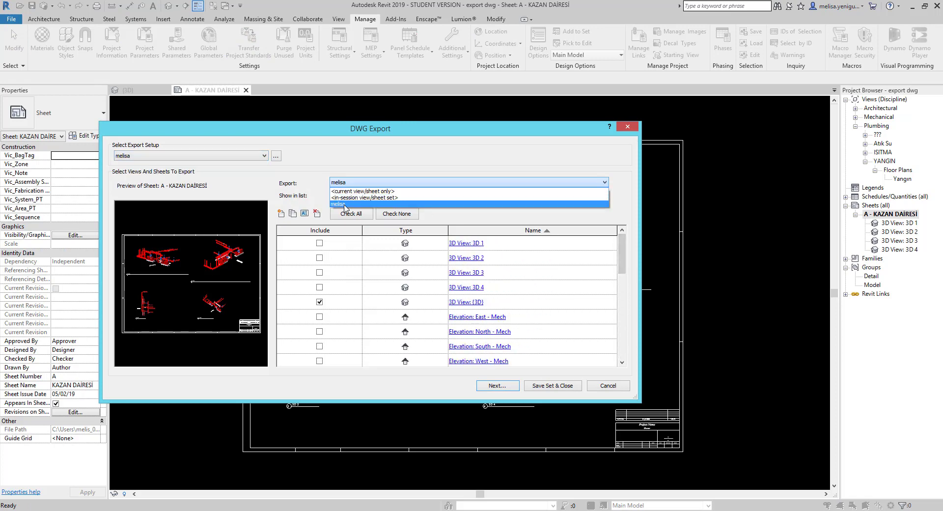
click(627, 289)
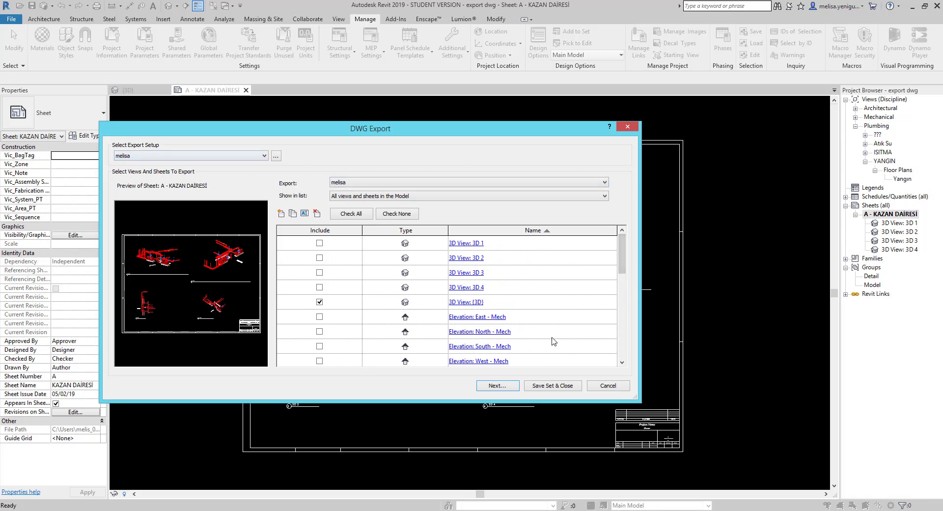